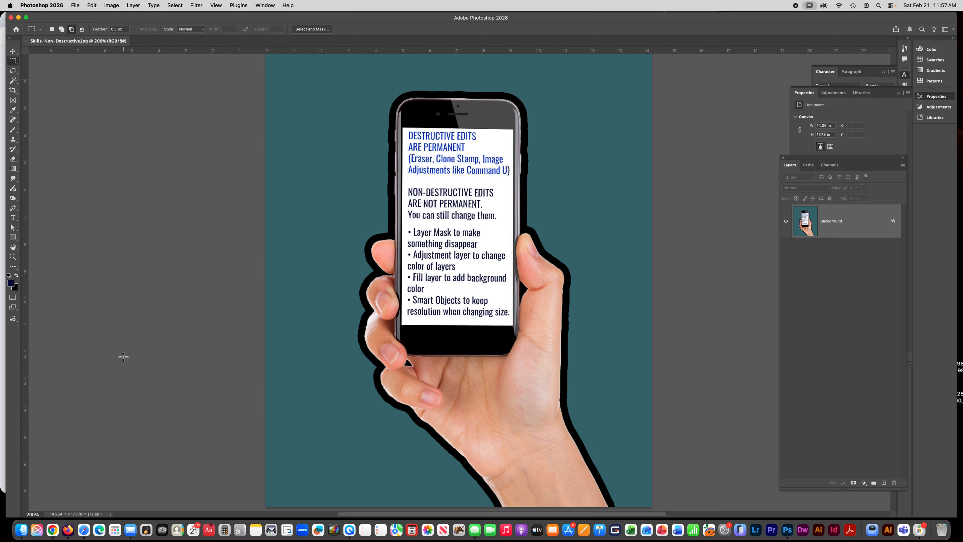
Step: Unlock the background layer and erase a large area of the teal background left of the hand with the Eraser
left_click(893, 222)
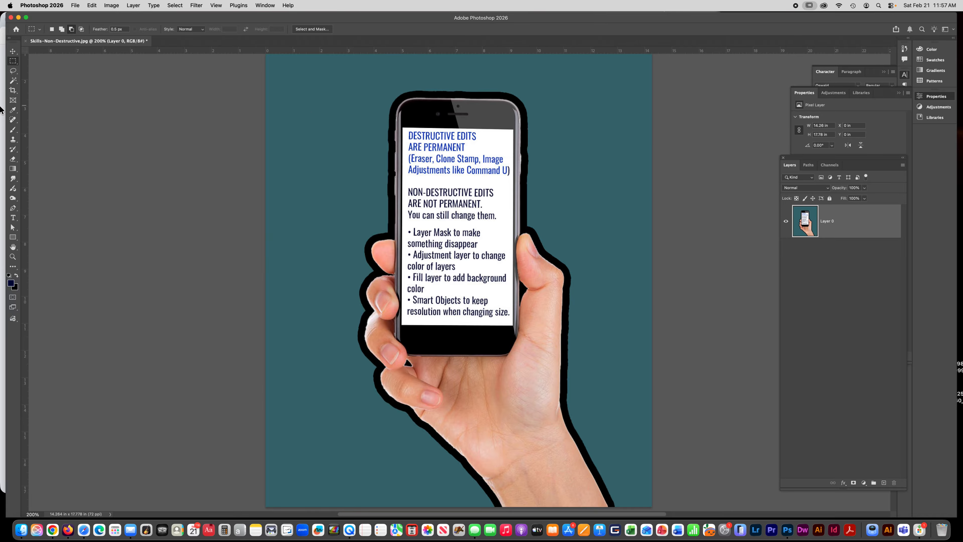
left_click(13, 158)
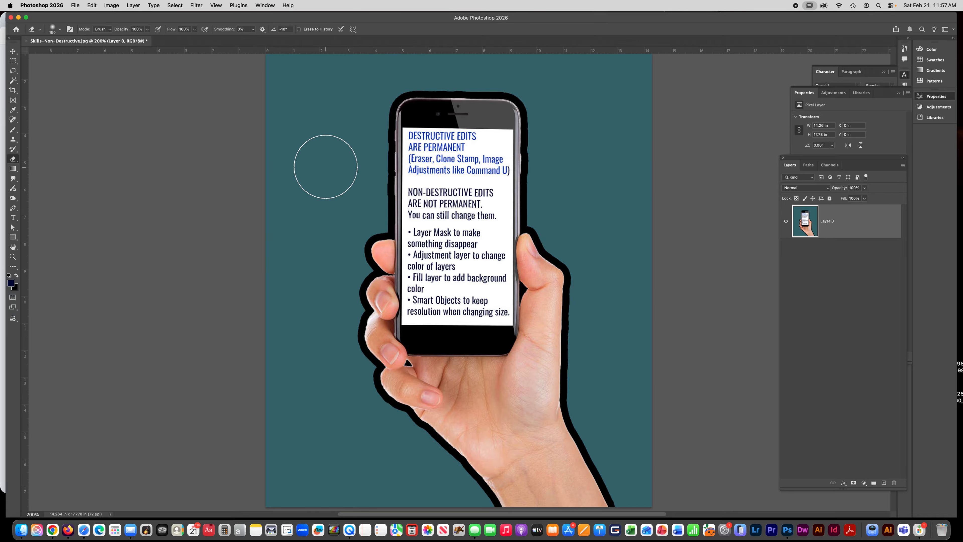
mouse_move(322, 157)
left_mouse_down()
mouse_move(341, 123)
mouse_move(345, 186)
mouse_move(347, 140)
mouse_move(327, 144)
mouse_move(312, 240)
mouse_move(355, 147)
mouse_move(359, 207)
mouse_move(346, 225)
mouse_move(333, 319)
mouse_move(321, 286)
mouse_move(301, 298)
mouse_move(337, 271)
mouse_move(359, 283)
mouse_move(324, 325)
mouse_move(284, 255)
mouse_move(284, 263)
mouse_move(316, 237)
mouse_move(267, 106)
mouse_move(278, 69)
mouse_move(271, 195)
mouse_move(273, 95)
left_mouse_up()
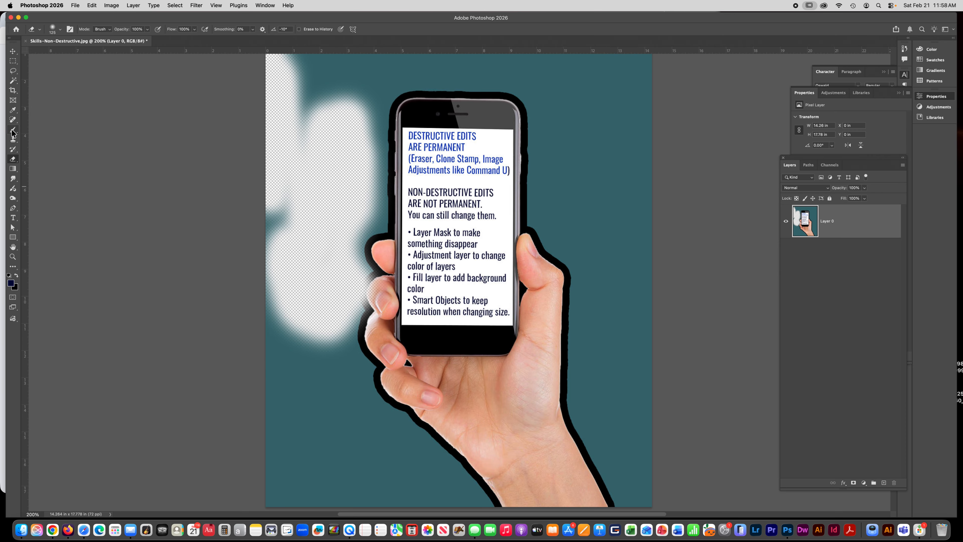
Step: Clone the top of the phone screen onto the background right of the phone with the Clone Stamp
left_click(13, 139)
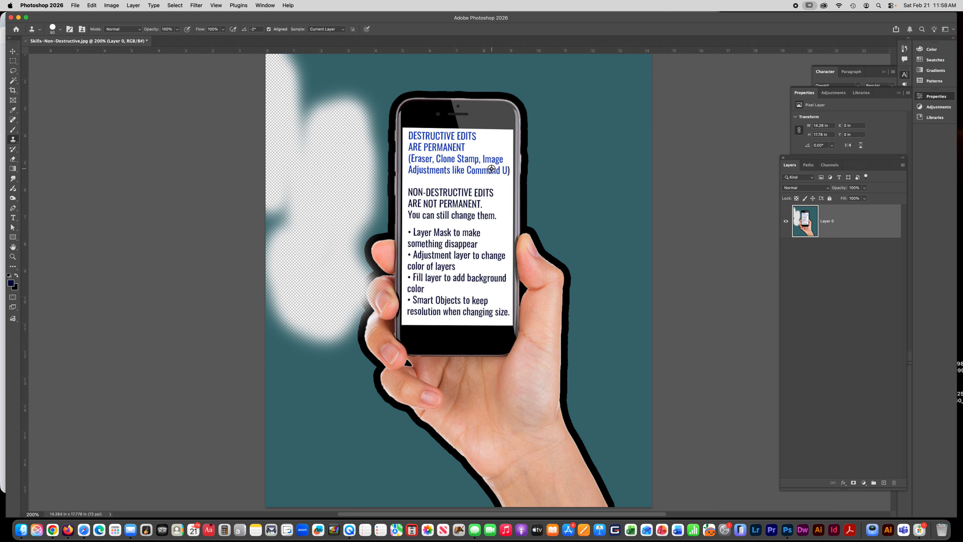
left_click(481, 169, "alt")
mouse_move(619, 188)
left_mouse_down()
mouse_move(612, 164)
mouse_move(632, 194)
mouse_move(597, 156)
mouse_move(638, 143)
mouse_move(593, 164)
mouse_move(597, 187)
mouse_move(583, 116)
mouse_move(569, 144)
mouse_move(569, 208)
mouse_move(563, 124)
mouse_move(559, 198)
mouse_move(561, 91)
mouse_move(644, 114)
left_mouse_up()
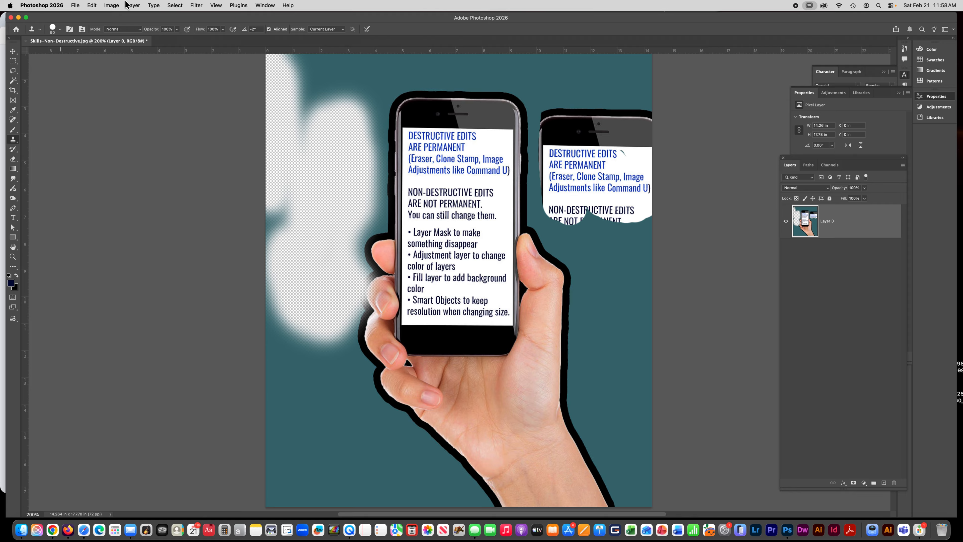
Step: Apply a Hue/Saturation adjustment directly to the layer with hue -52 and saturation +34
left_click(110, 5)
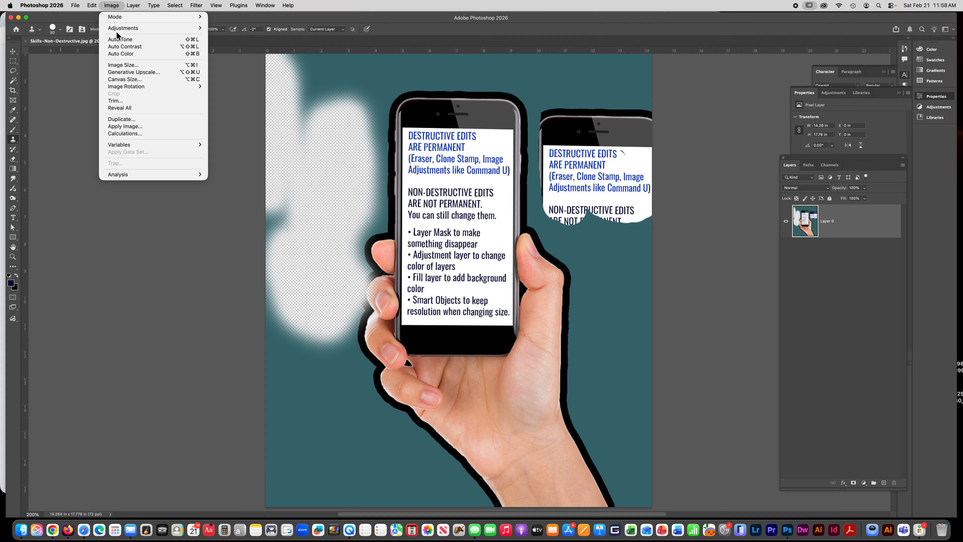
mouse_move(117, 28)
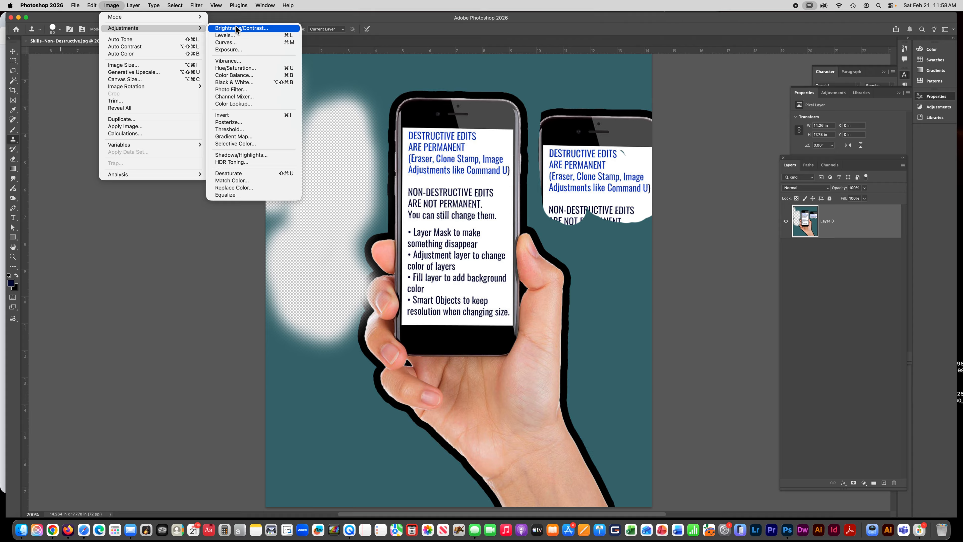
left_click(268, 70)
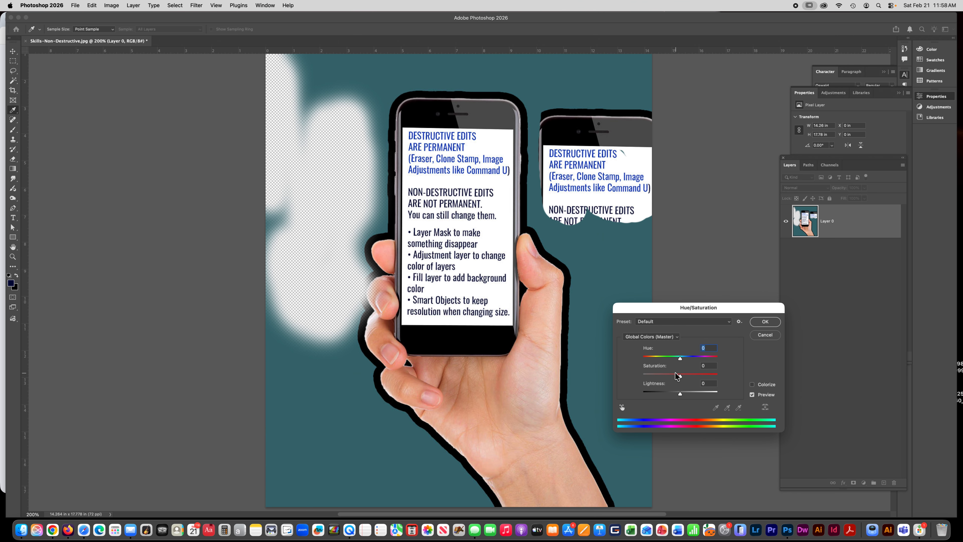
left_click_drag(679, 375, 662, 361)
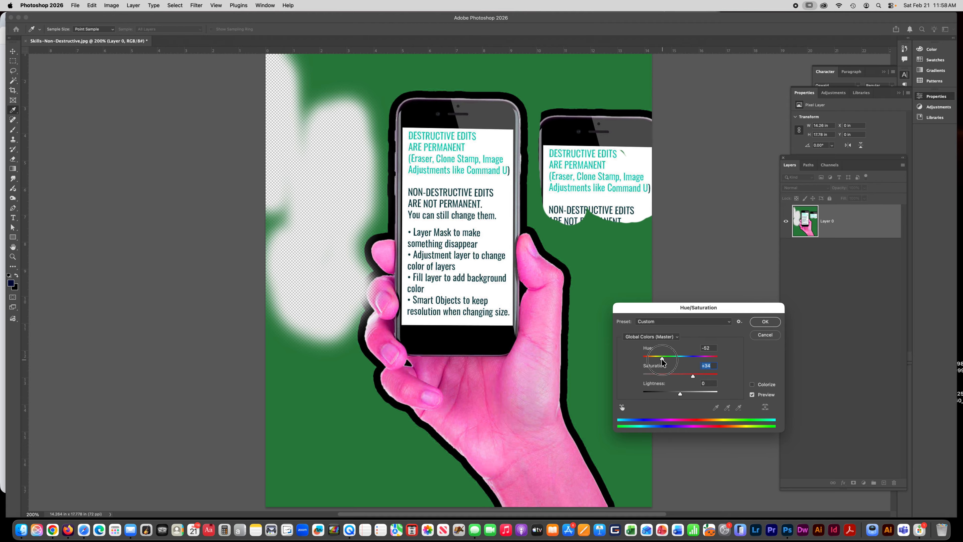
left_click(765, 321)
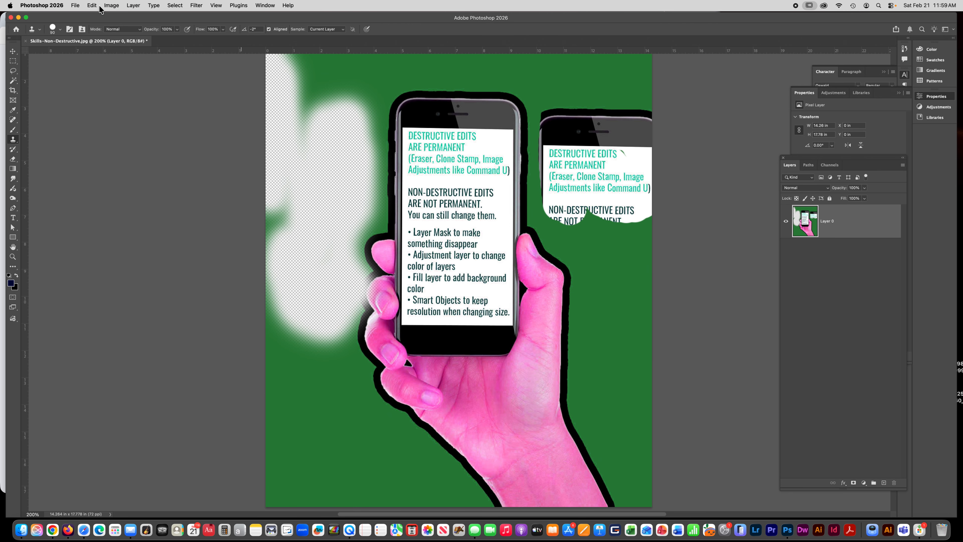
Step: Revert the document to its last saved version
left_click(76, 5)
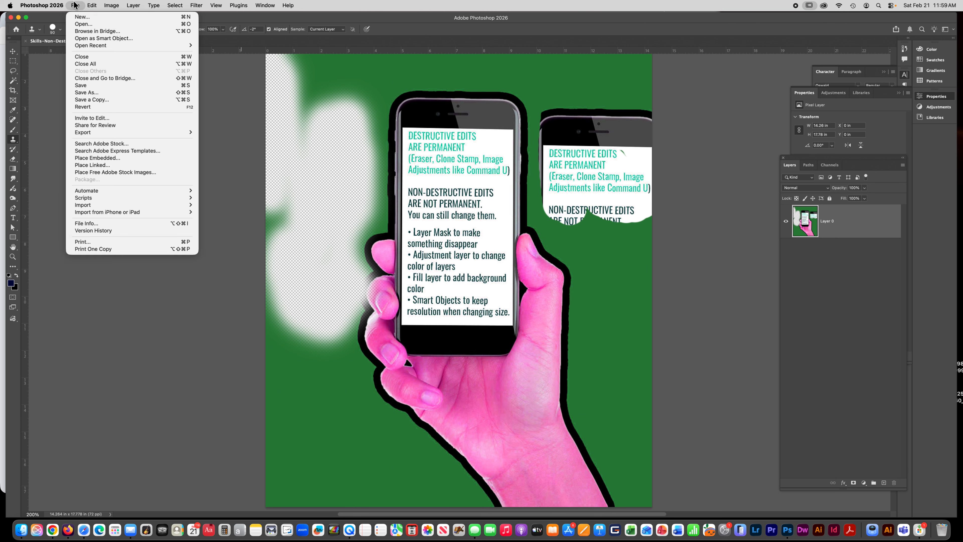
left_click(87, 108)
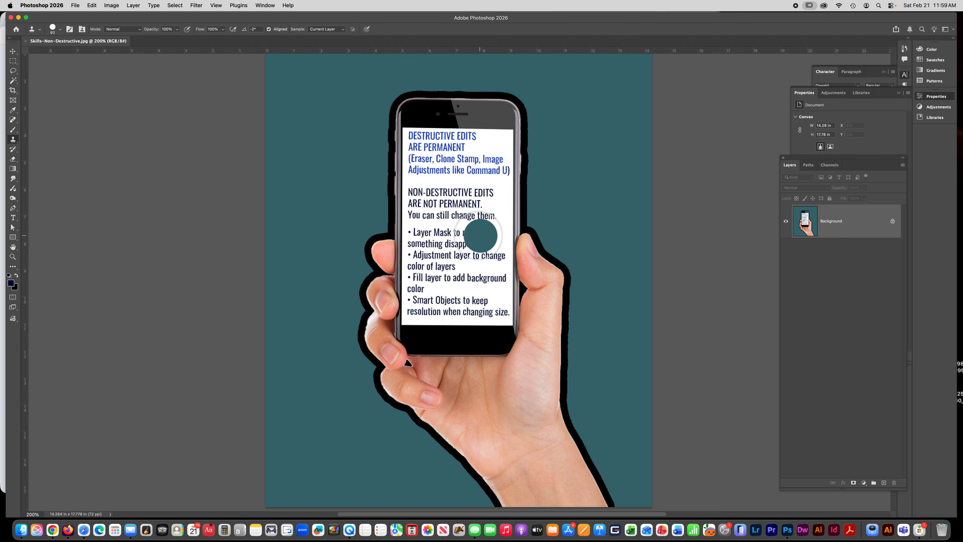
Step: Select the teal background with the Magic Wand and hide it with a layer mask from the selection
left_click(13, 60)
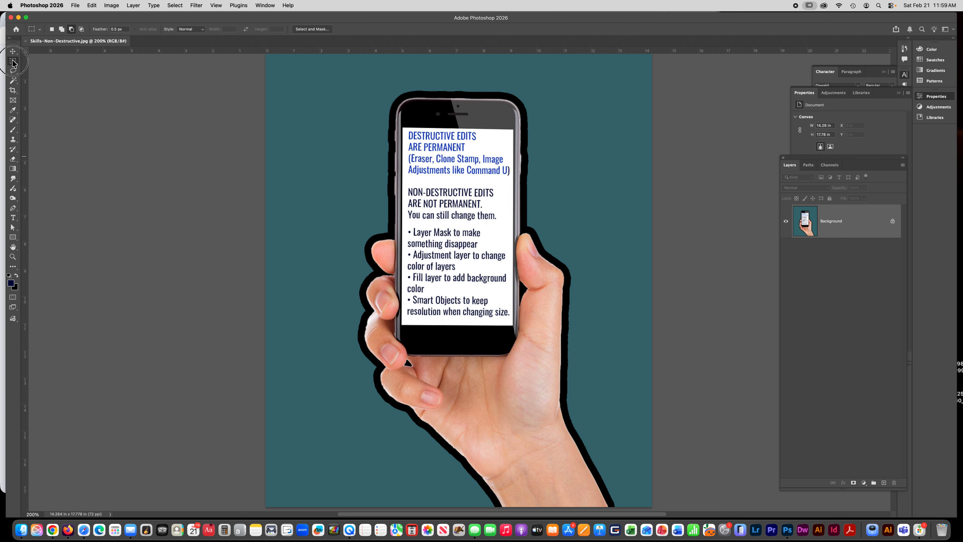
left_click(13, 80)
left_click(288, 120)
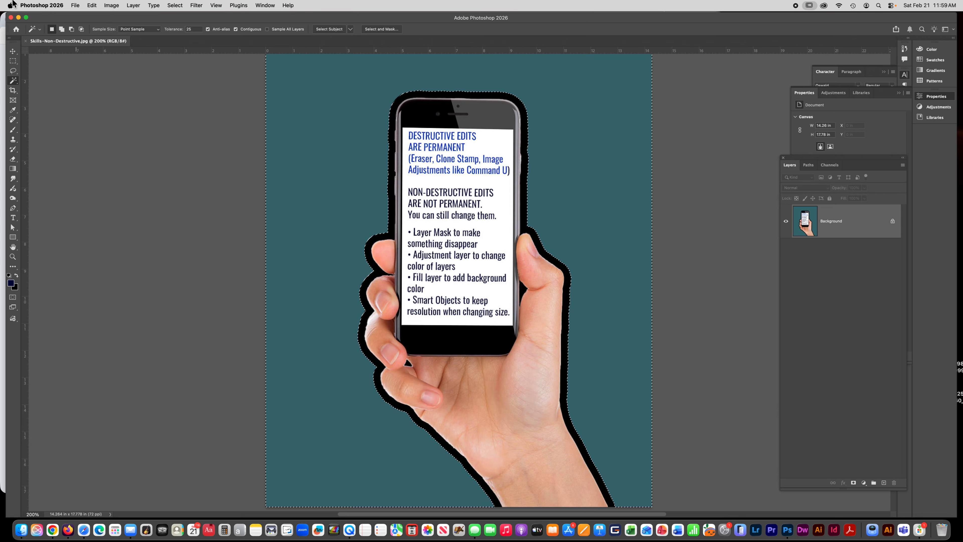
left_click(134, 6)
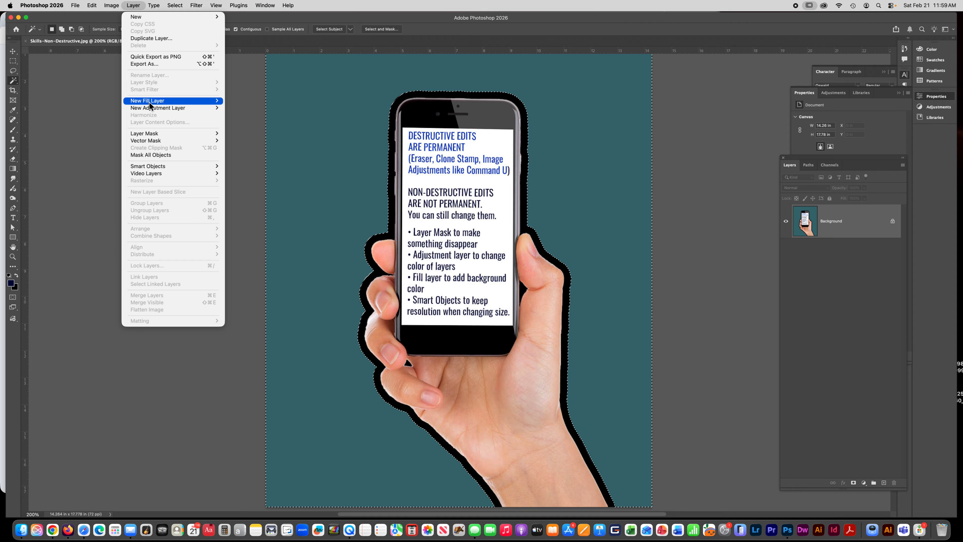
mouse_move(154, 134)
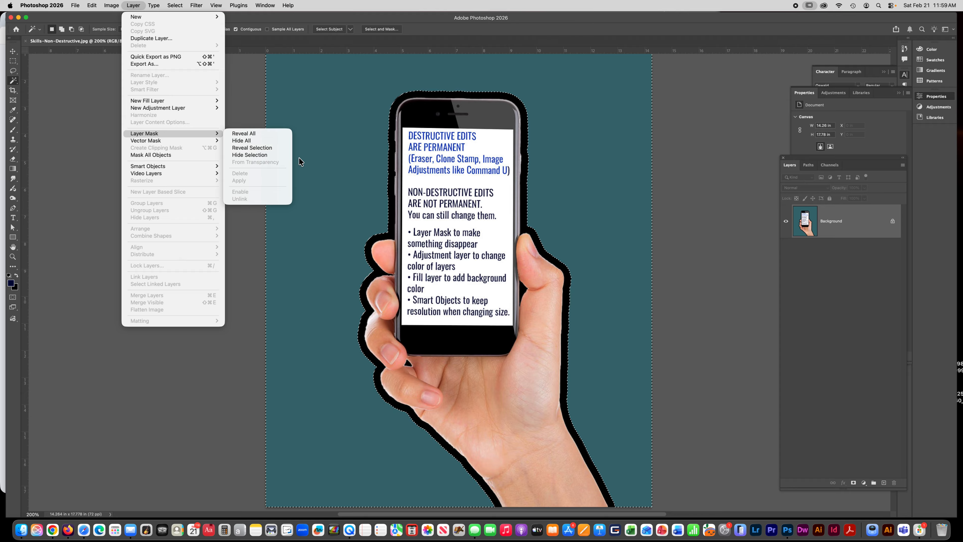
left_click(250, 155)
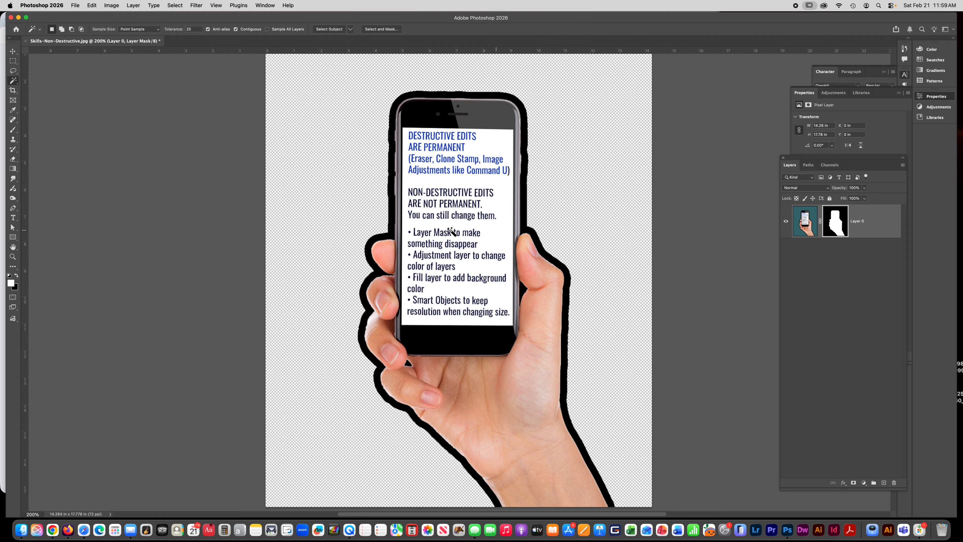
Step: Paint on the layer mask with the Brush to reveal the background across the lower half of the canvas
left_click(12, 130)
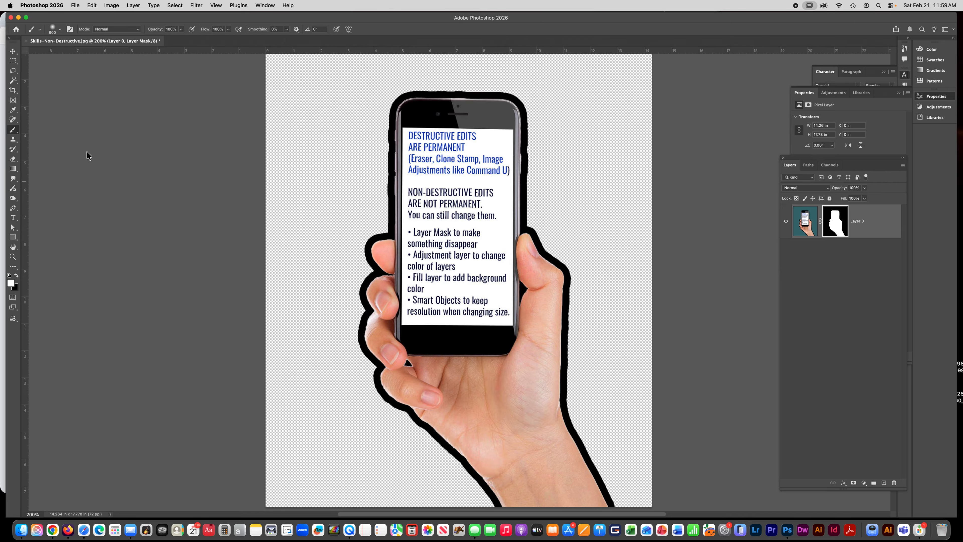
mouse_move(285, 322)
left_mouse_down()
mouse_move(299, 304)
mouse_move(504, 323)
mouse_move(493, 303)
mouse_move(652, 324)
mouse_move(204, 323)
mouse_move(688, 323)
mouse_move(203, 334)
mouse_move(645, 463)
left_mouse_up()
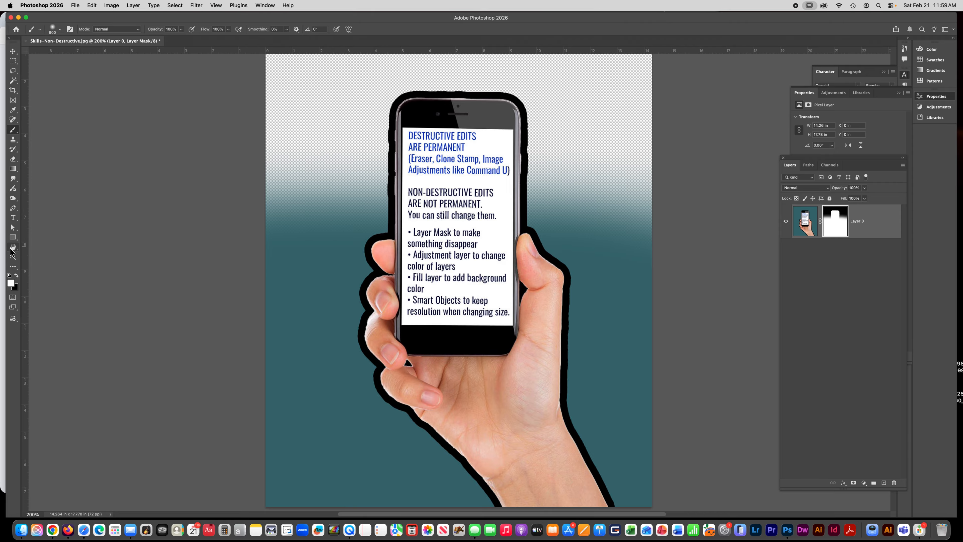
left_click(13, 61)
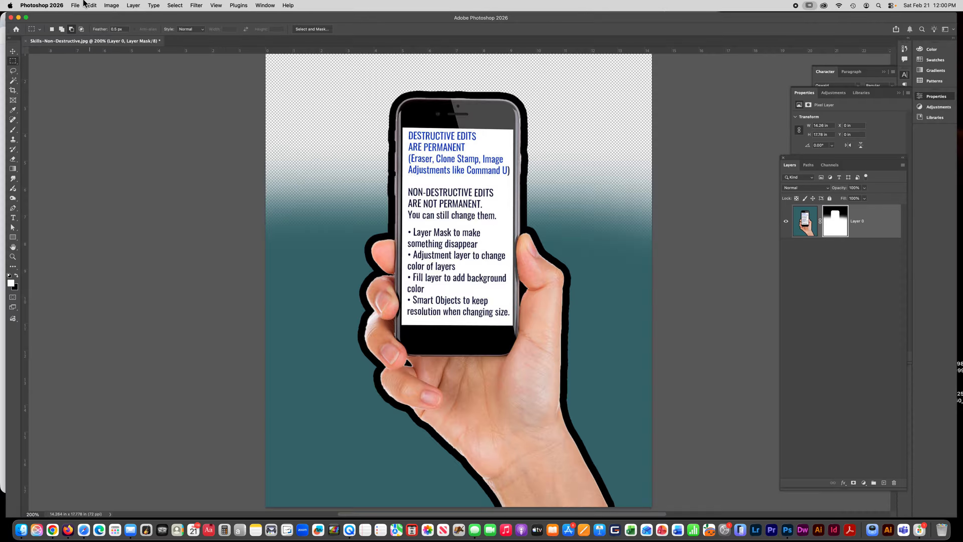
left_click(112, 5)
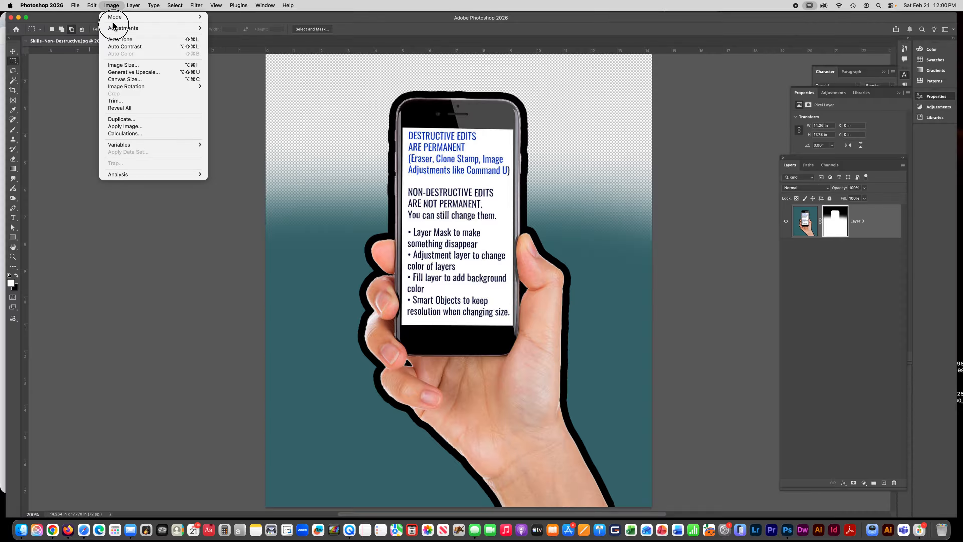
Step: Add a new Hue/Saturation adjustment layer above the image layer
mouse_move(115, 30)
mouse_move(137, 3)
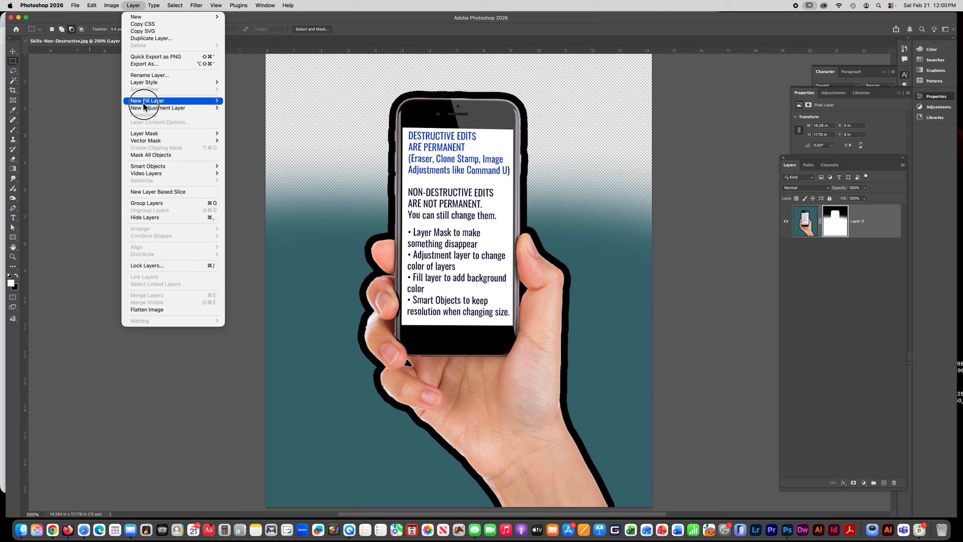
mouse_move(148, 109)
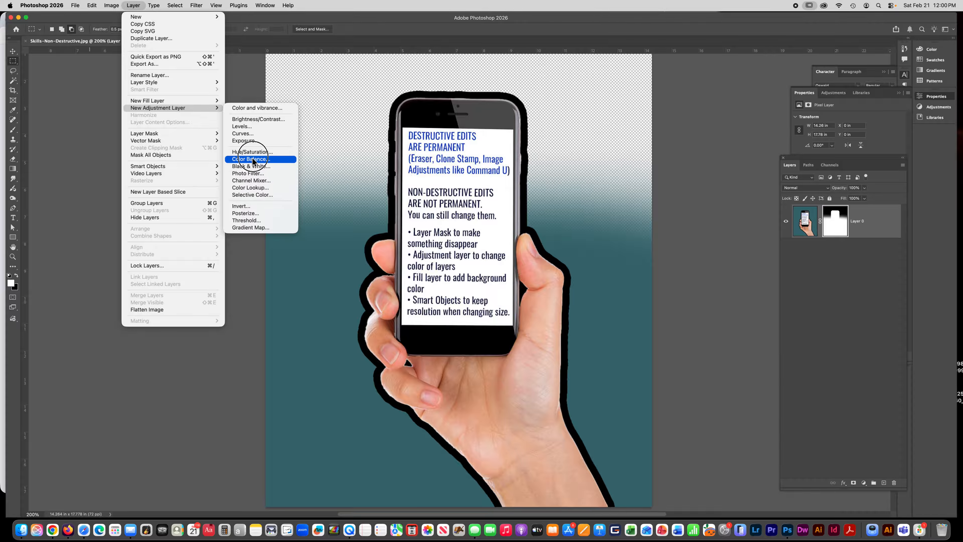
left_click(237, 152)
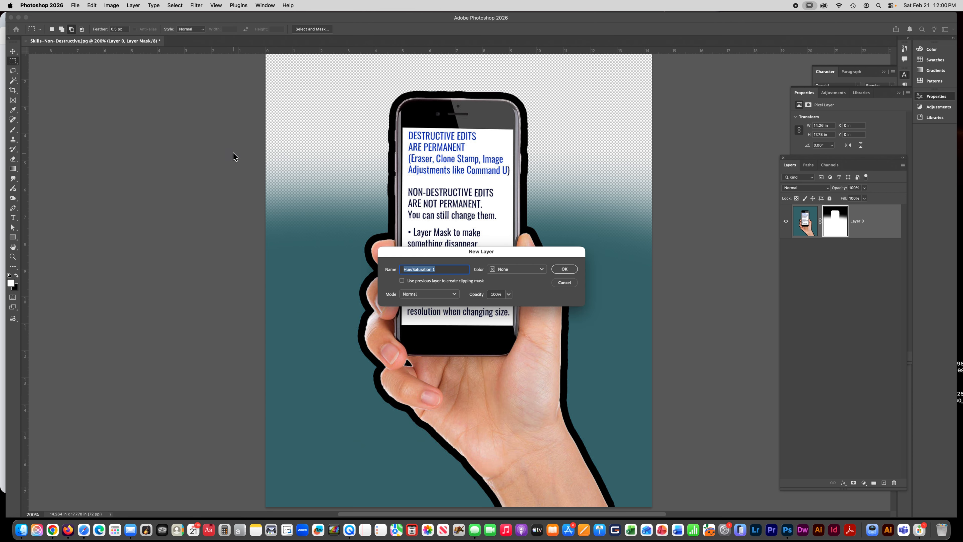
left_click(545, 271)
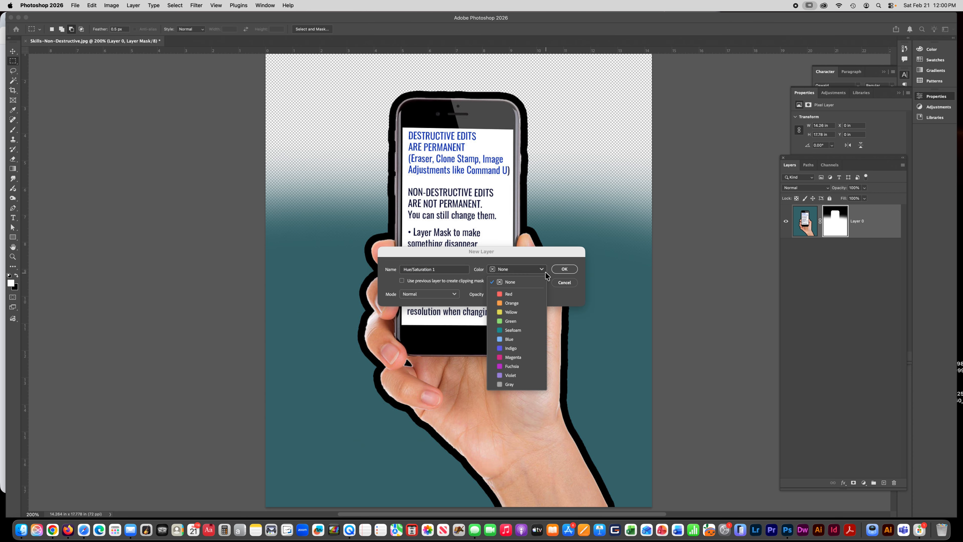
left_click(560, 270)
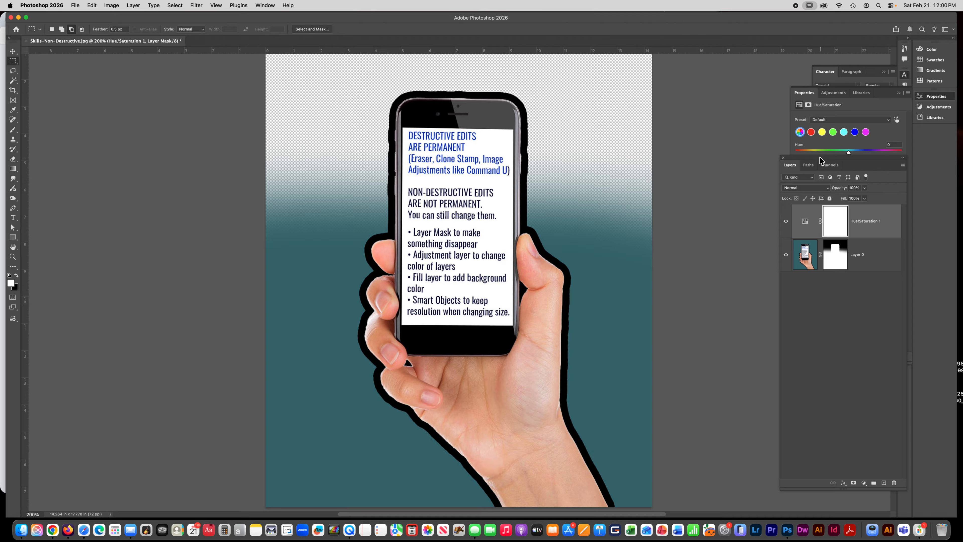
Step: Set the adjustment layer's hue to -103
left_click_drag(819, 159, 821, 242)
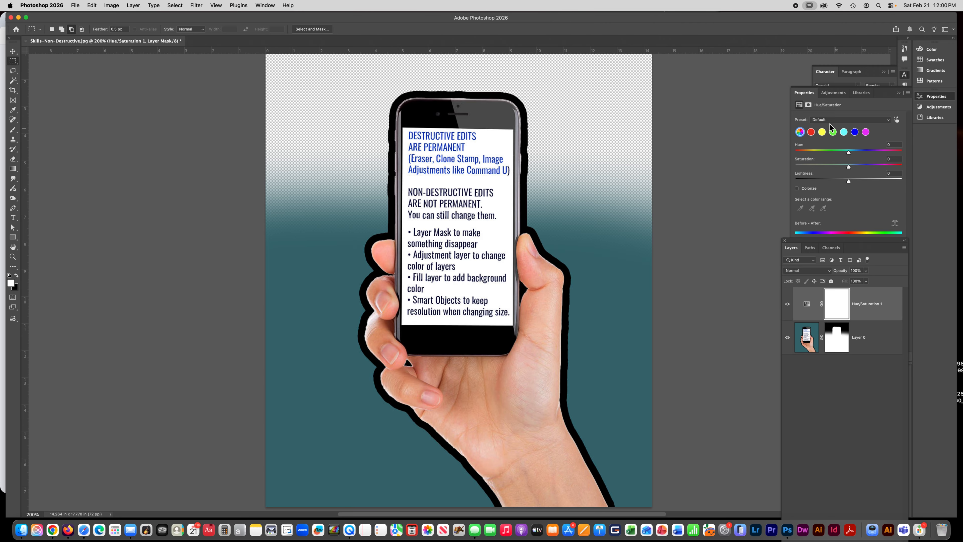
left_click_drag(849, 153, 824, 152)
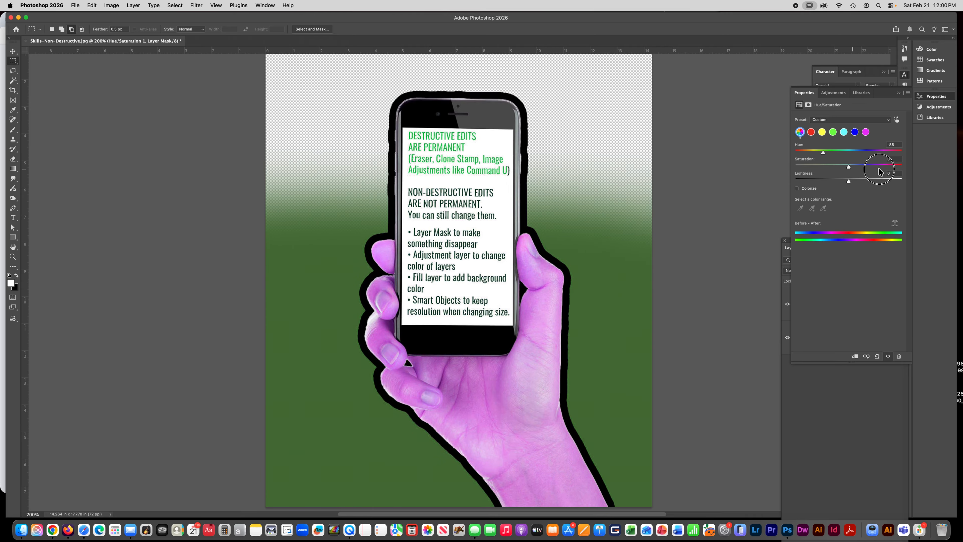
mouse_move(823, 151)
left_mouse_down()
mouse_move(873, 152)
mouse_move(816, 162)
left_mouse_up()
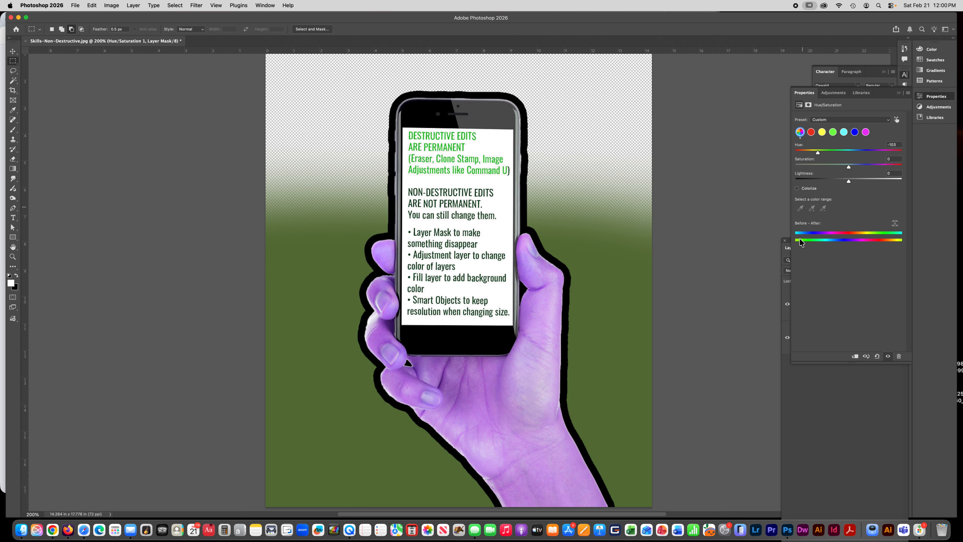
left_click(816, 465)
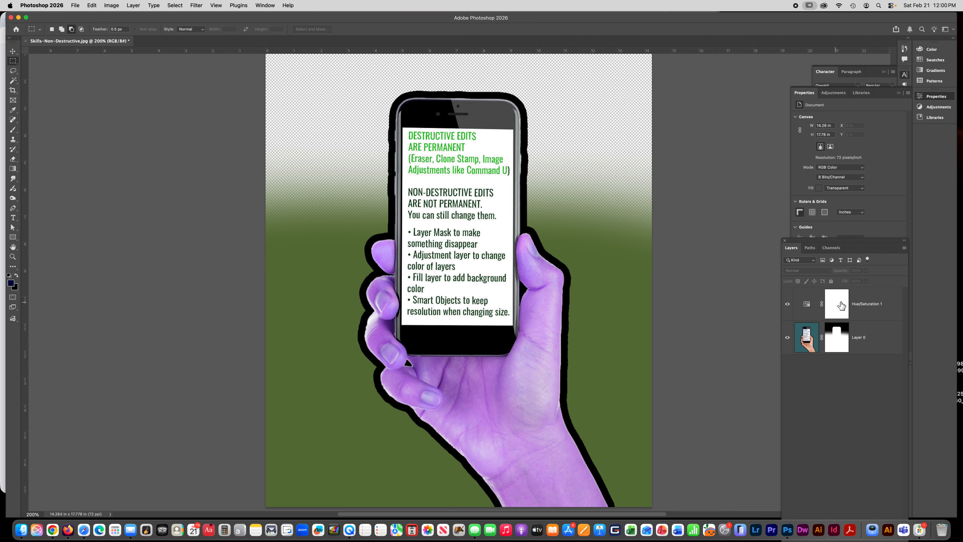
Step: Toggle the adjustment layer's visibility off and on to compare the image with and without it
left_click(789, 304)
left_click(788, 304)
left_click(883, 307)
Step: Delete the Hue/Saturation adjustment layer
left_click(862, 334)
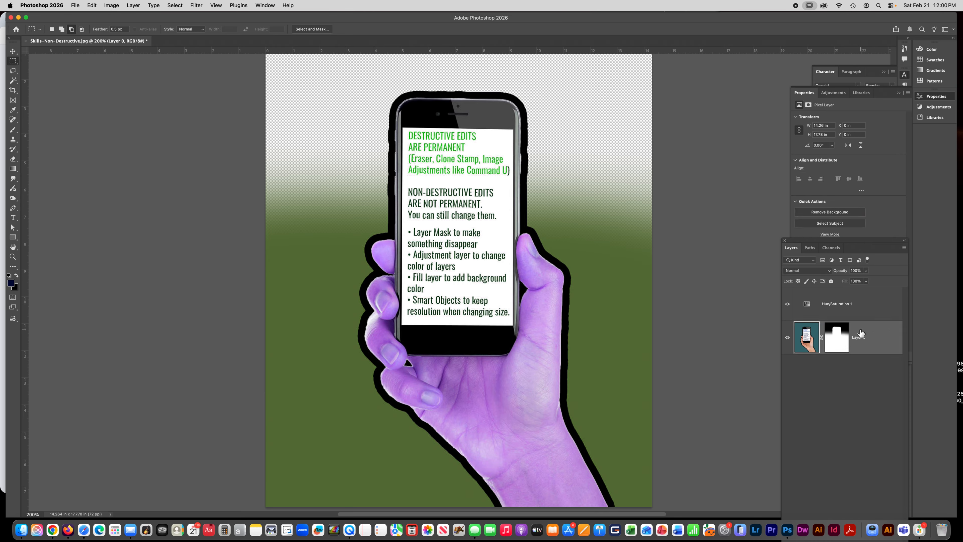
left_click(832, 307)
key("Delete")
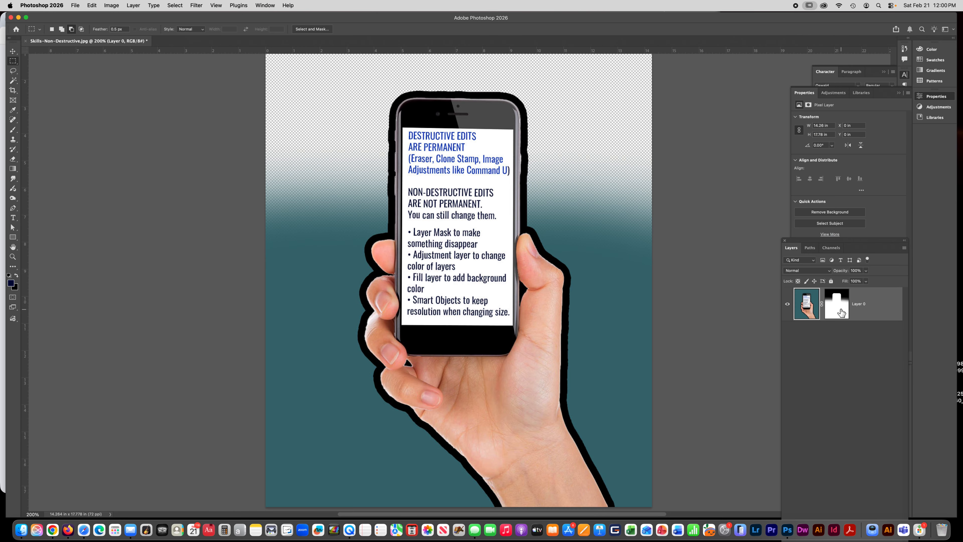
Step: Delete Layer 0's layer mask without applying it
left_click(842, 307)
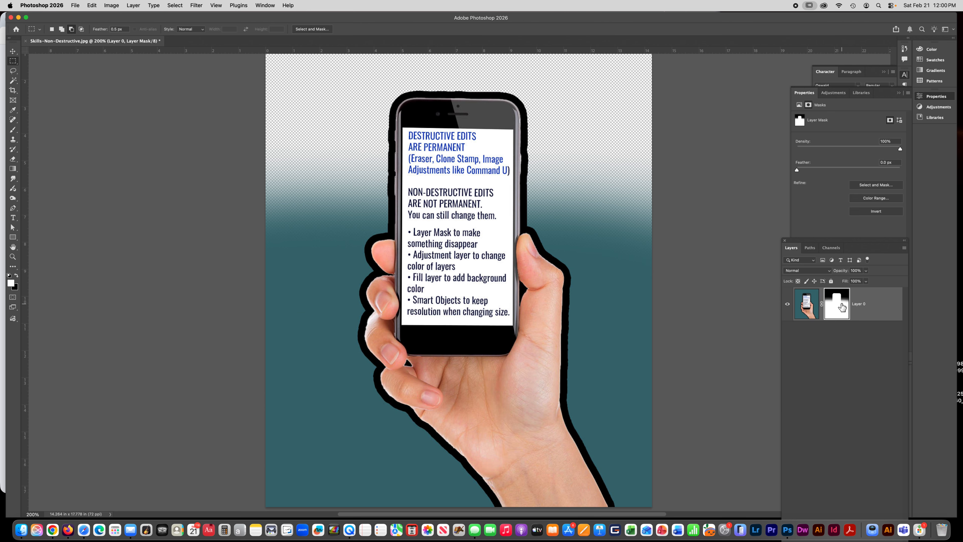
left_click_drag(823, 239, 809, 102)
left_click_drag(831, 159, 881, 428)
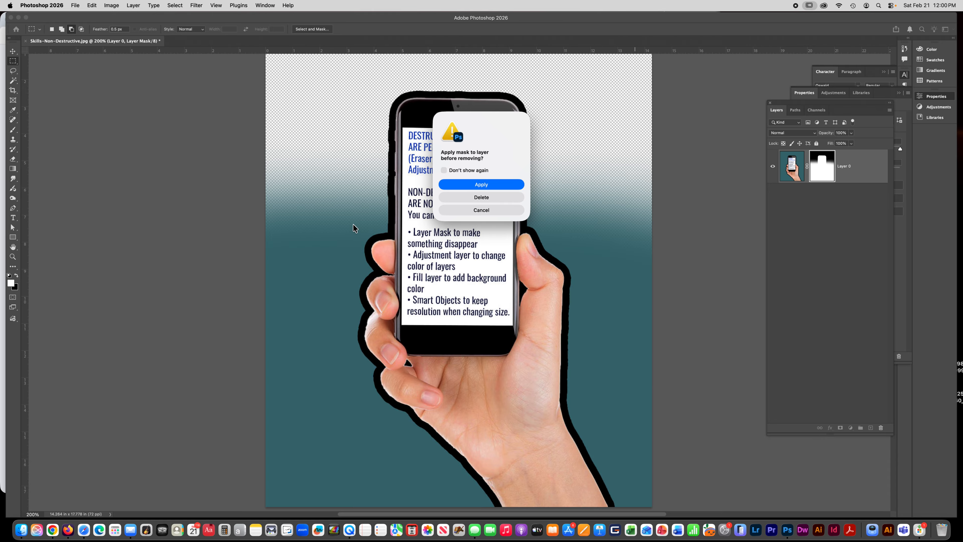
left_click(465, 198)
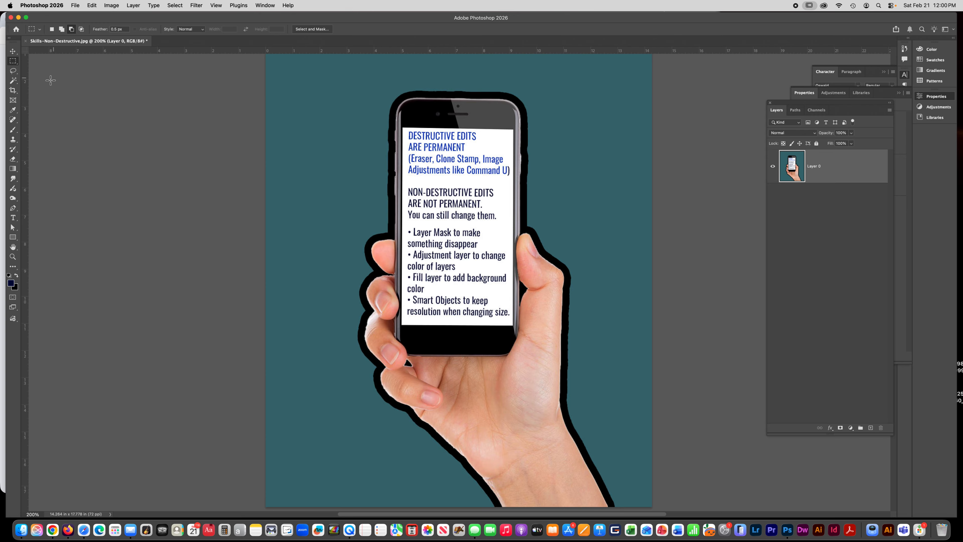
Step: Select the teal background with the Magic Wand and add a layer mask to Layer 0 that hides the selection
left_click(13, 81)
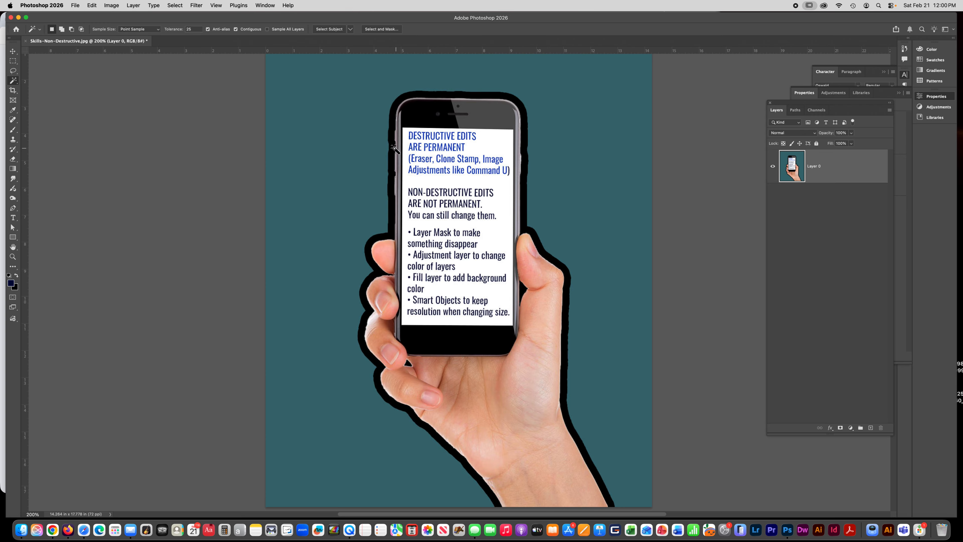
left_click(344, 148)
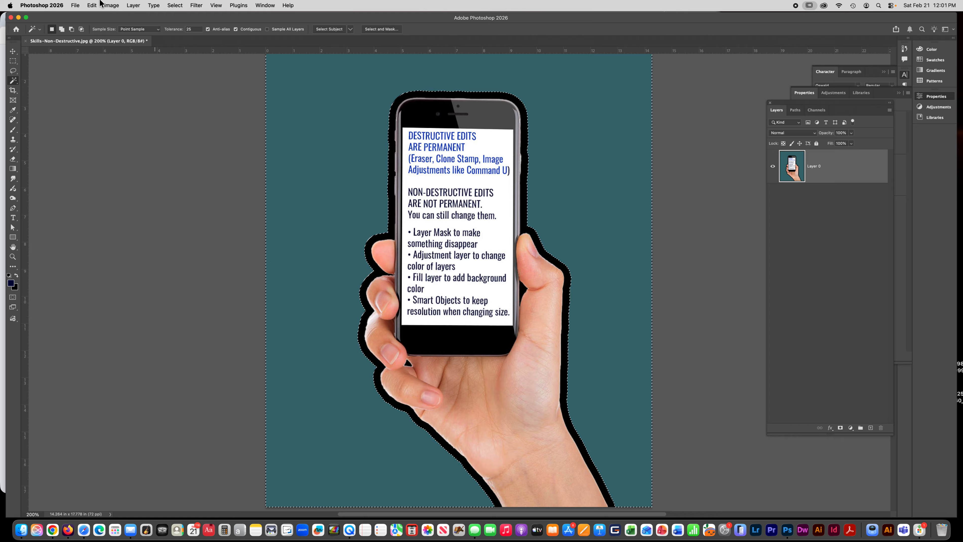
left_click(119, 6)
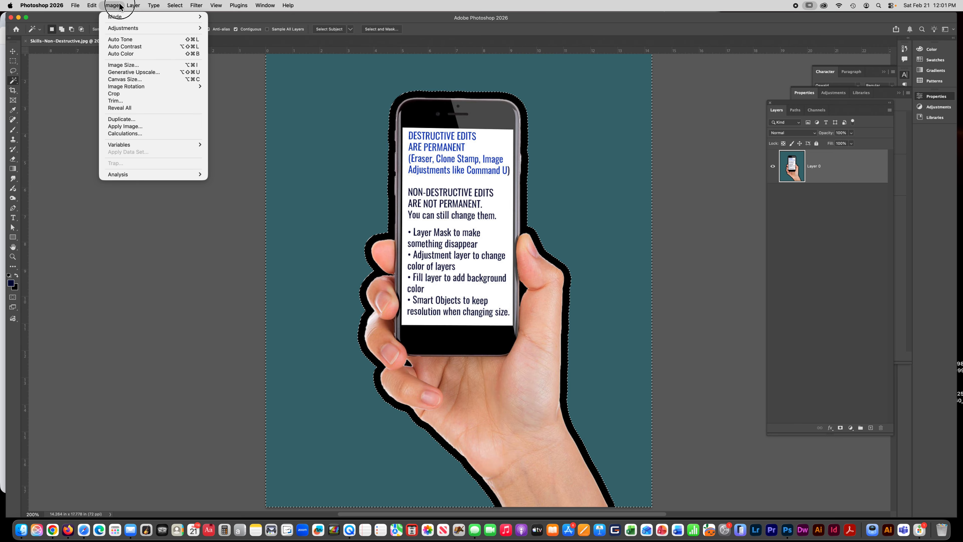
mouse_move(133, 5)
mouse_move(170, 134)
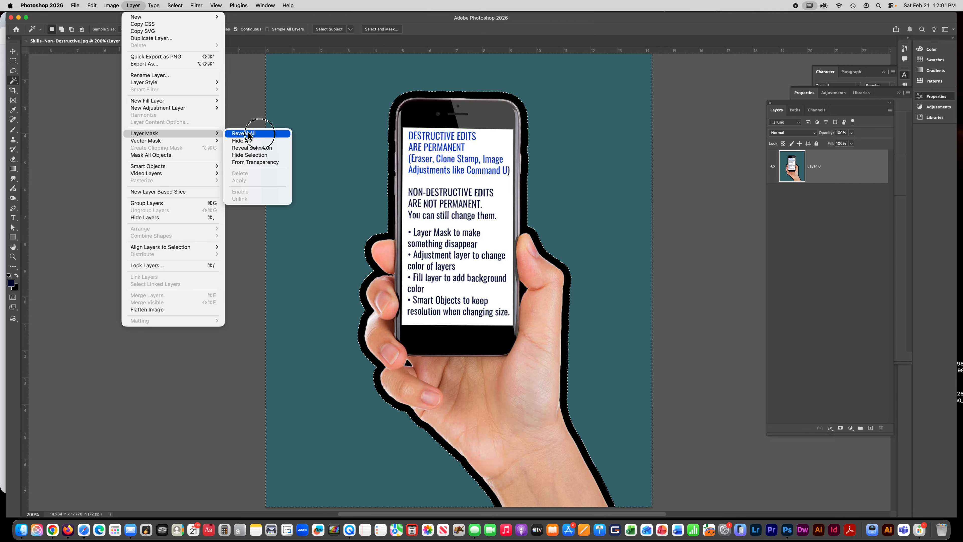
left_click(271, 155)
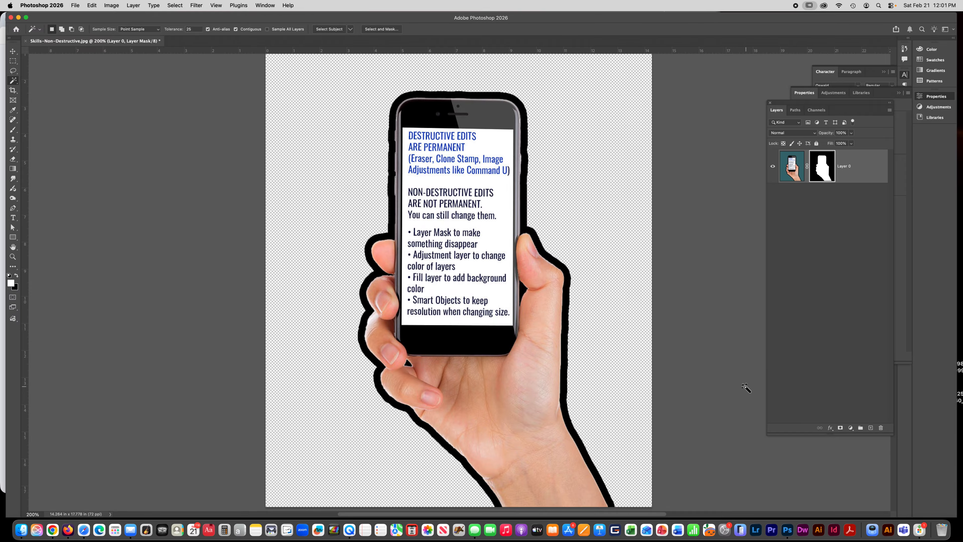
Step: Add a Solid Color fill layer in dark navy
left_click(111, 5)
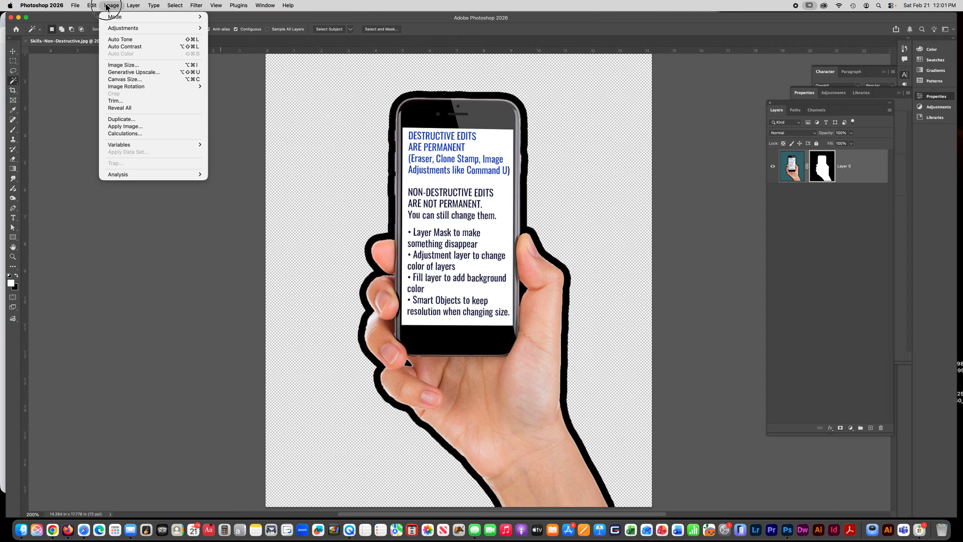
mouse_move(133, 5)
mouse_move(151, 100)
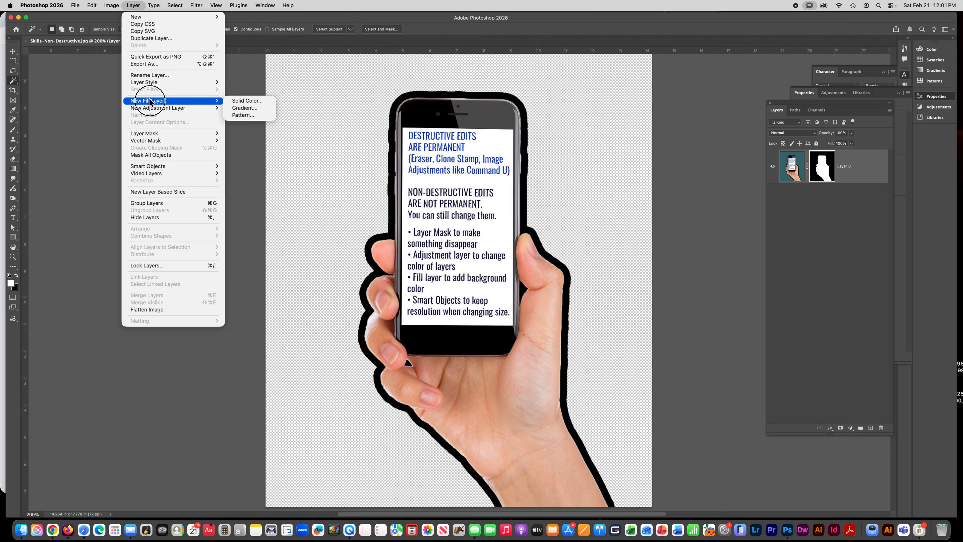
left_click(248, 101)
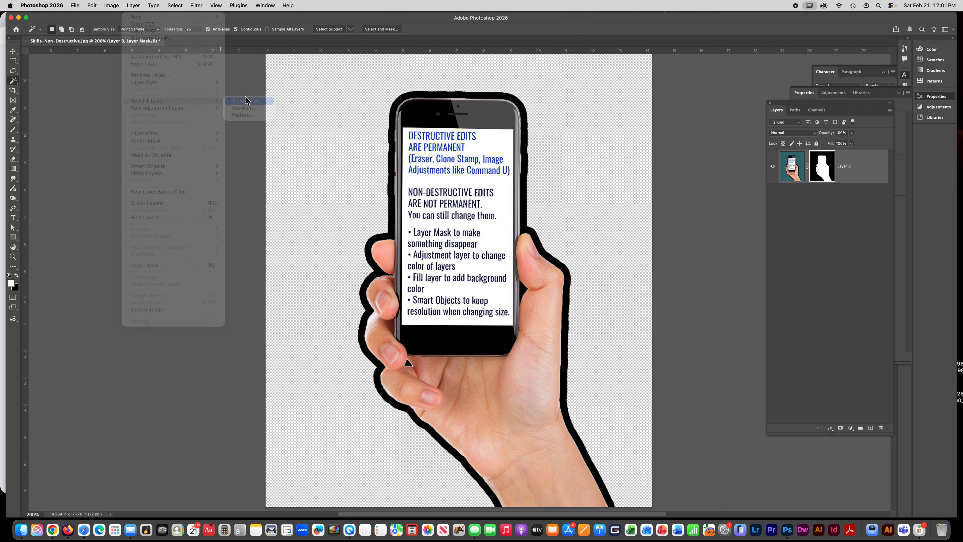
left_click(565, 269)
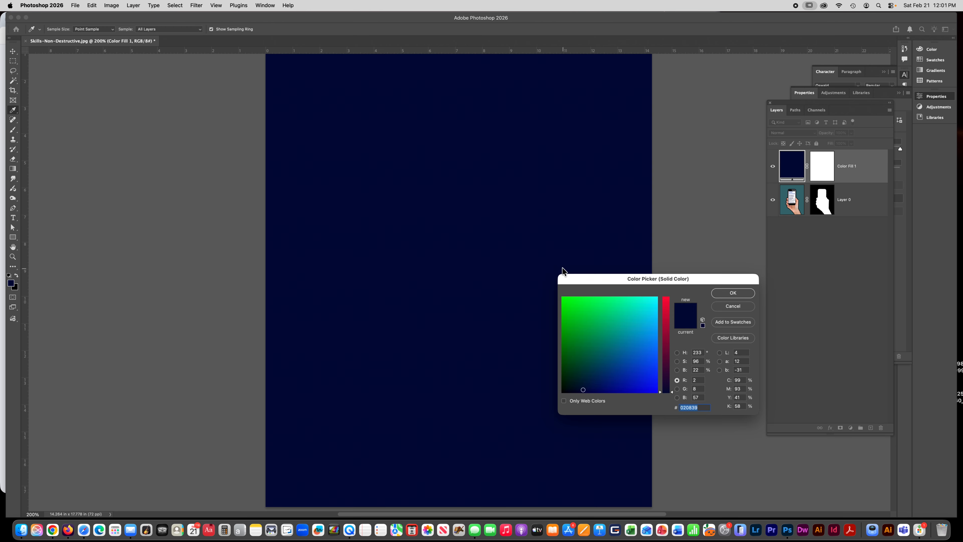
left_click(733, 293)
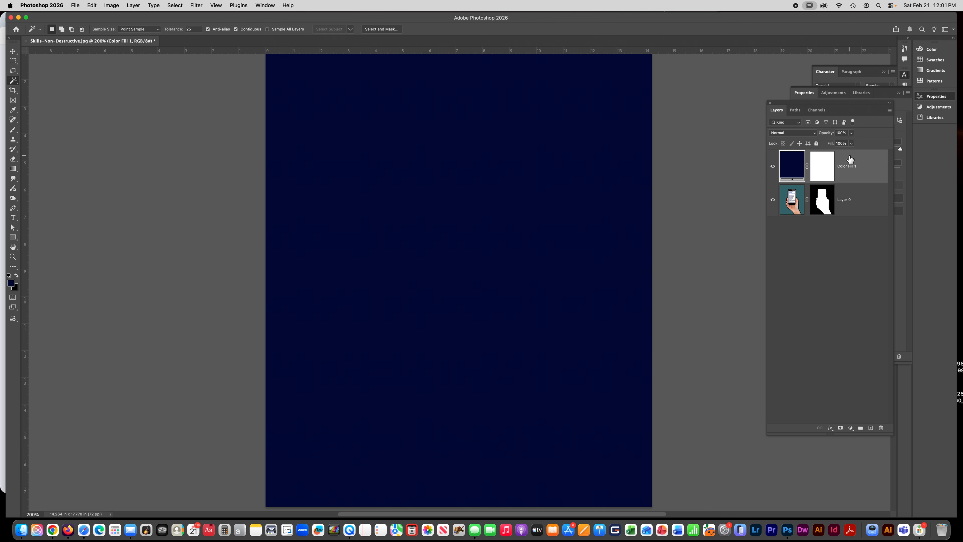
Step: Move the Color Fill layer beneath Layer 0 and toggle its visibility off and on
left_click_drag(850, 160, 853, 221)
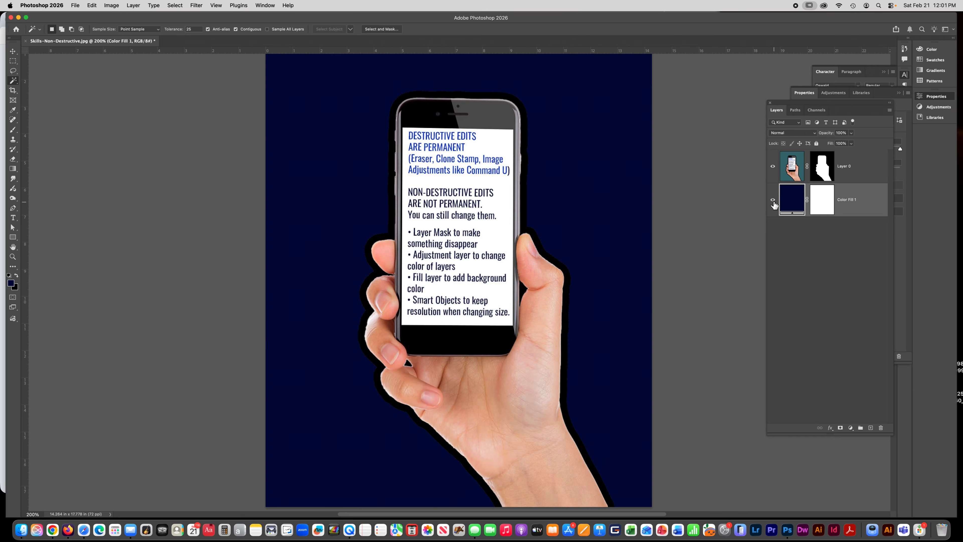
left_click(773, 200)
left_click(773, 200)
Step: Change the fill layer's colour to a teal green
double_click(790, 205)
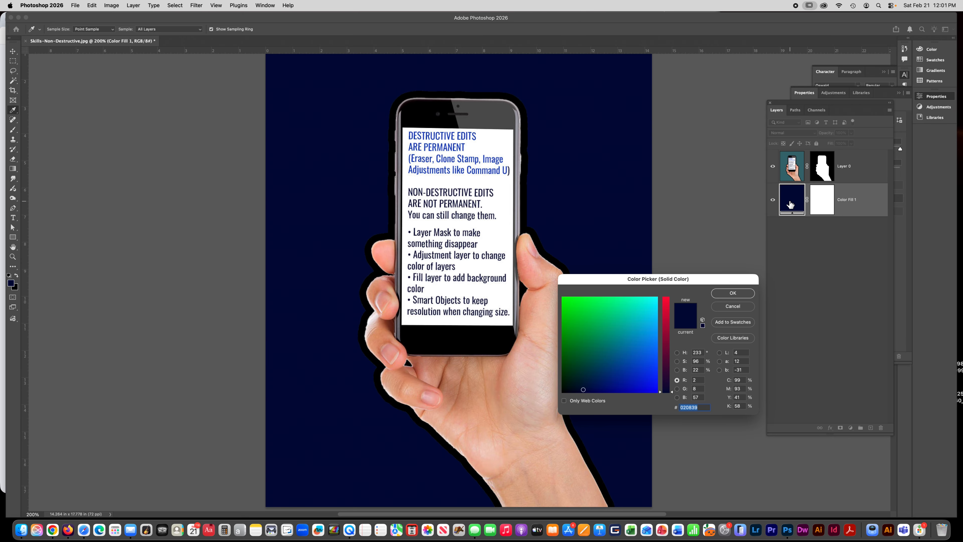
left_click(637, 317)
left_click(580, 328)
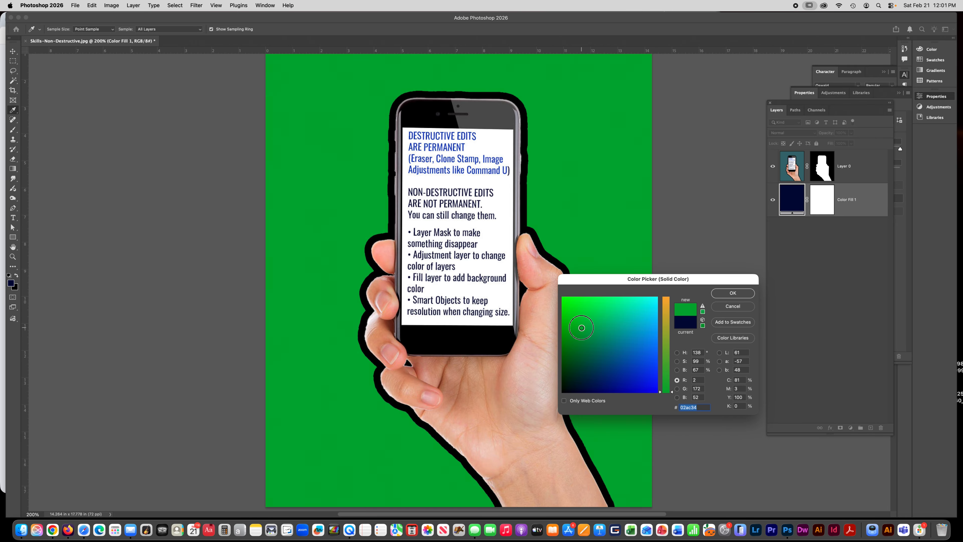
left_click(611, 326)
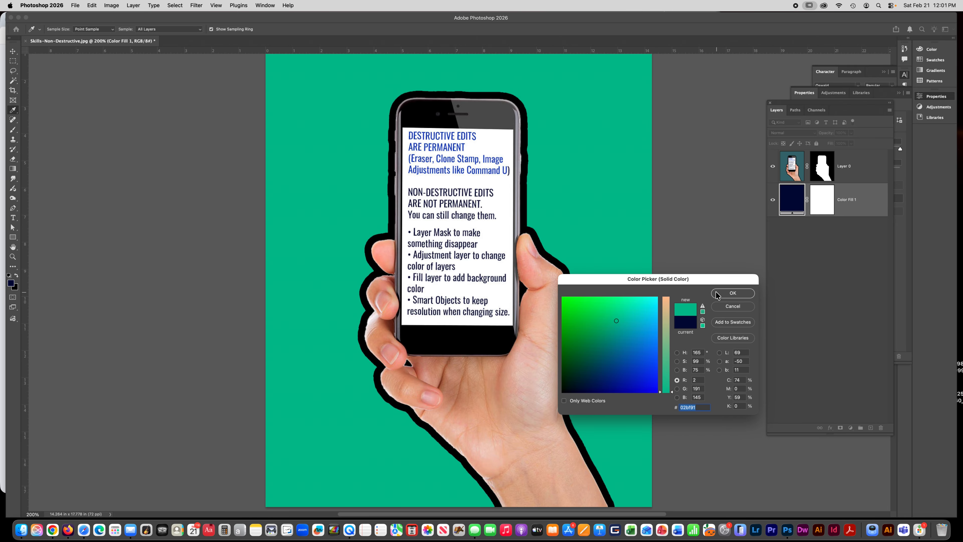
left_click(733, 293)
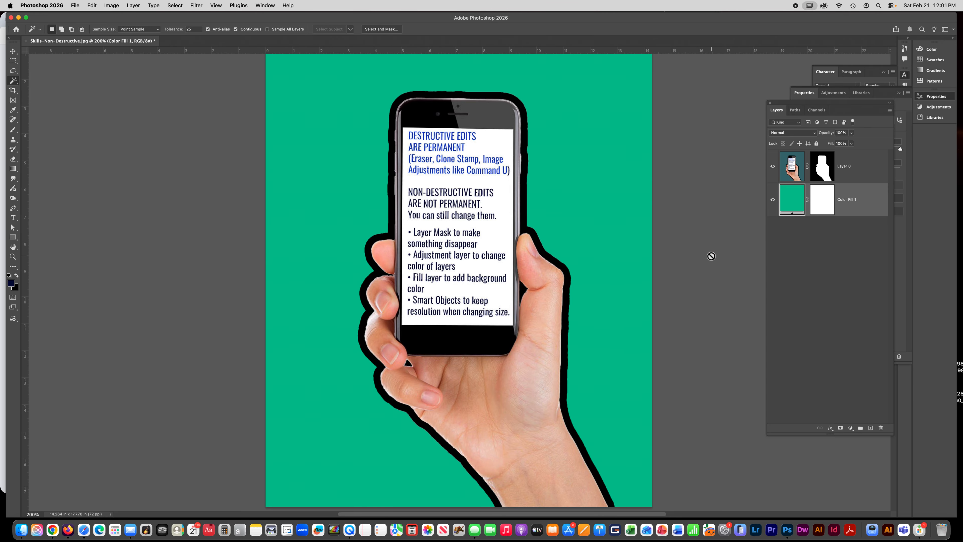
Step: Delete the Color Fill layer
key("BackSpace")
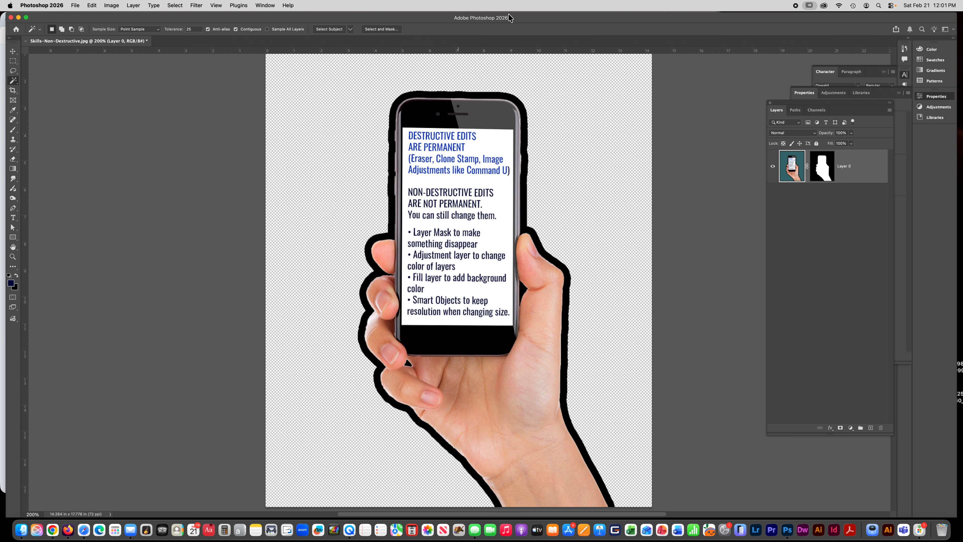
Step: Duplicate the masked hand image into two new layers and hide Layer 0 and Layer 1
left_click(175, 5)
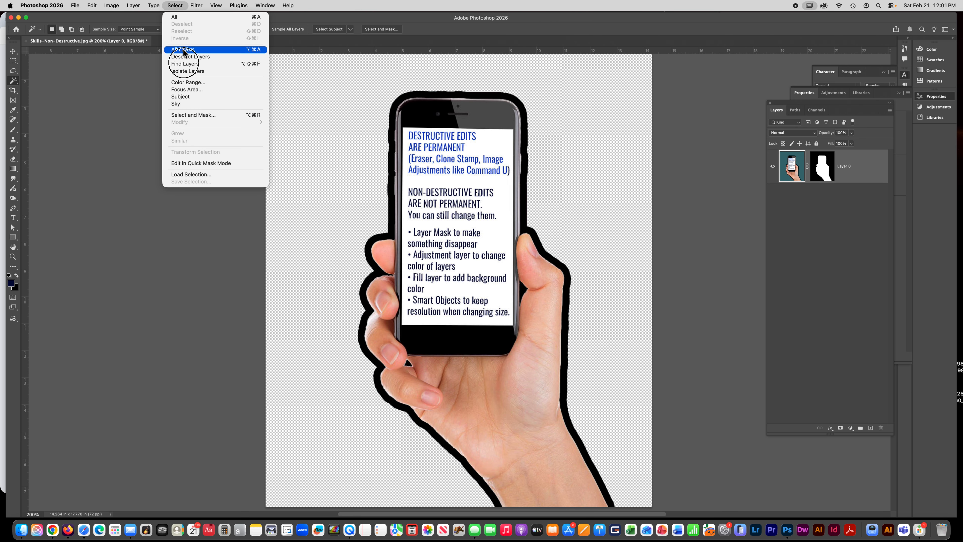
left_click(191, 172)
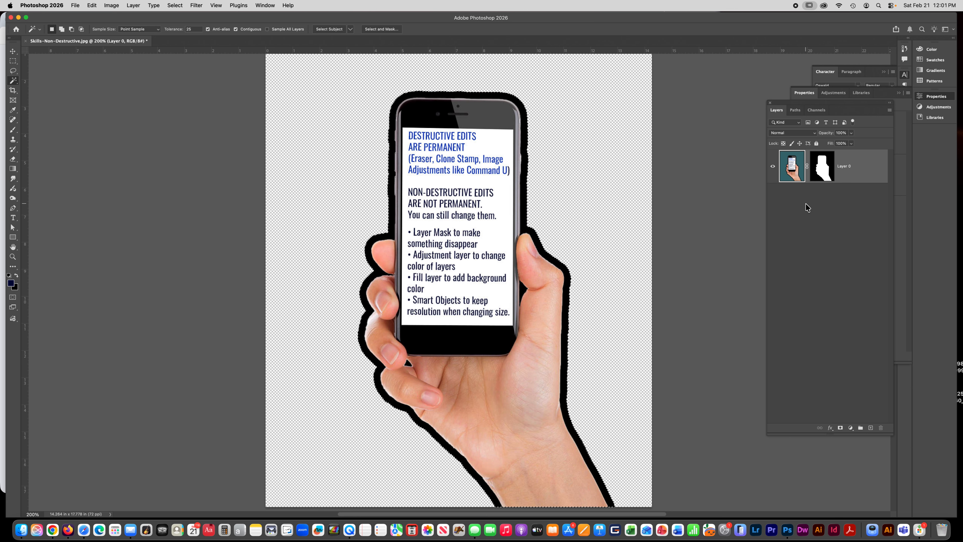
key("super+j")
key("super+v")
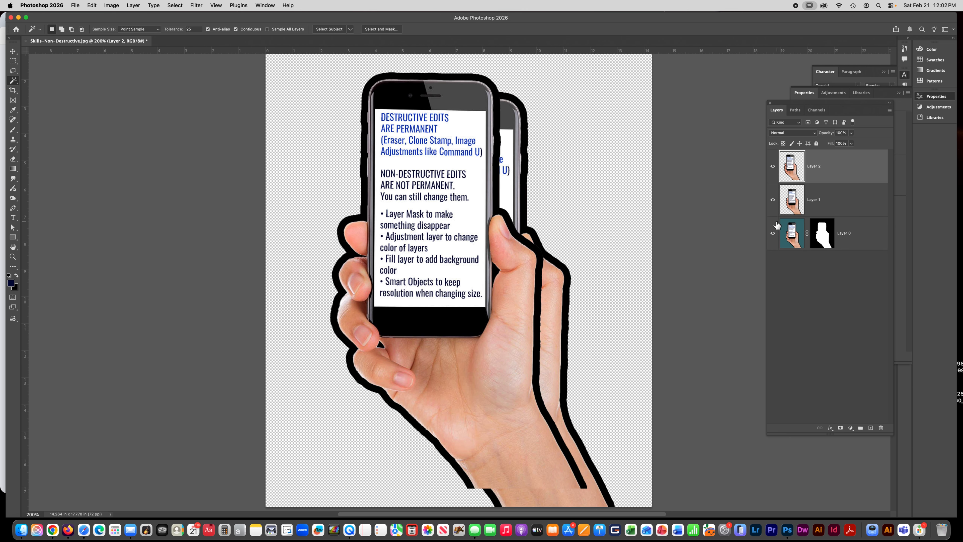
left_click(773, 233)
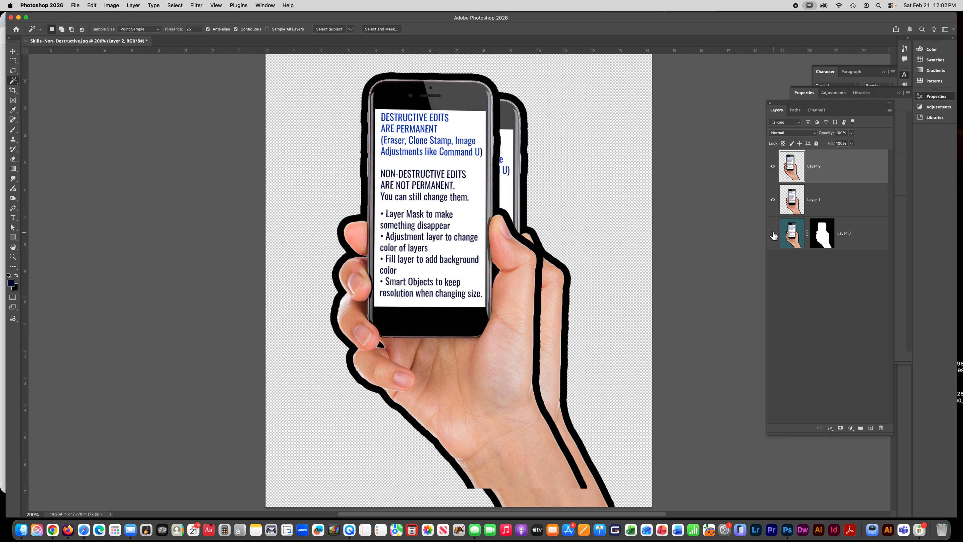
left_click(773, 200)
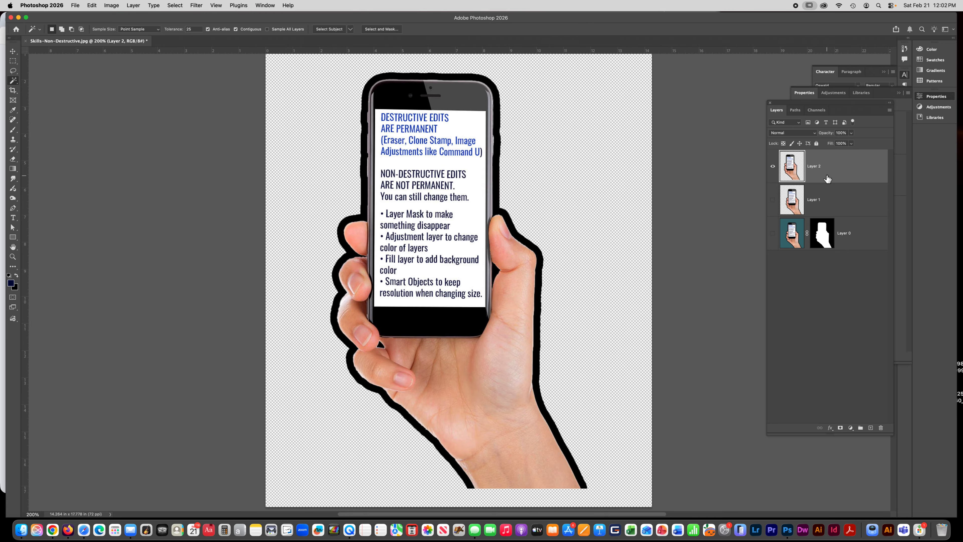
Step: Convert Layer 2 into a Smart Object
key("super+minus")
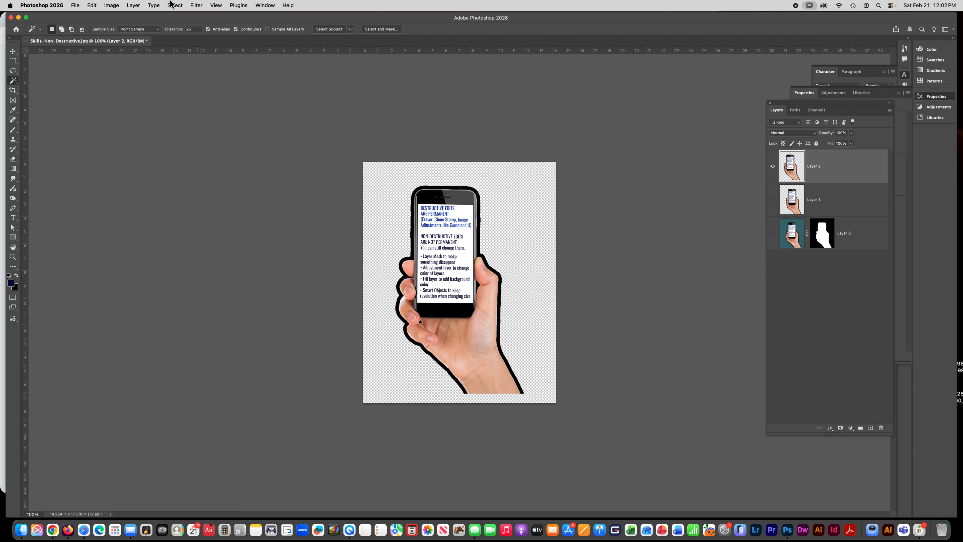
left_click(136, 5)
mouse_move(152, 167)
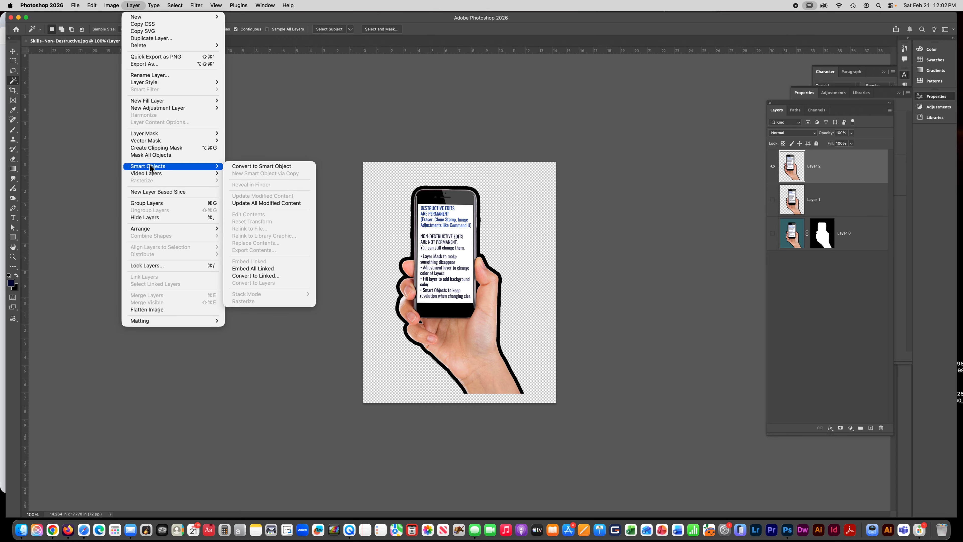
left_click(254, 167)
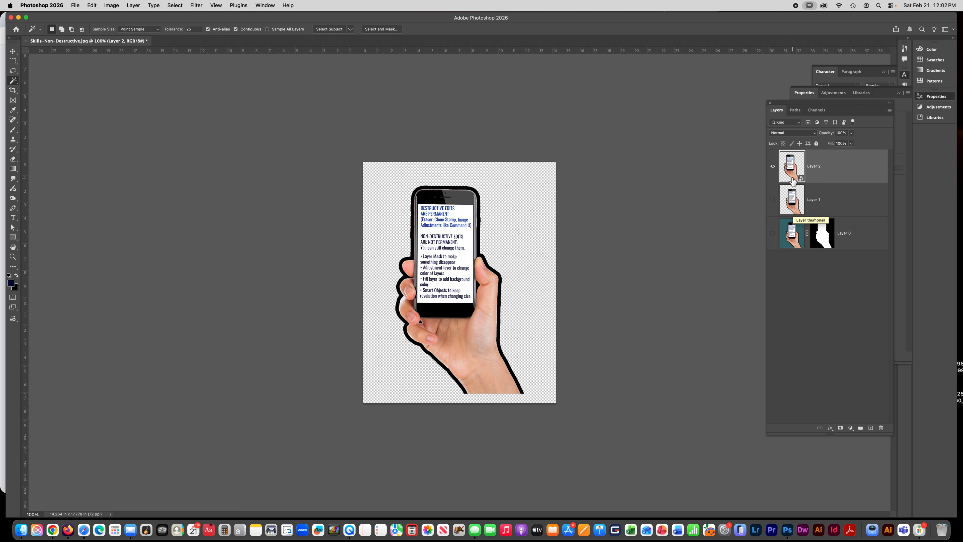
Step: Scale the smart object down with Free Transform to about 12% near the canvas's lower-left corner
key("super+t")
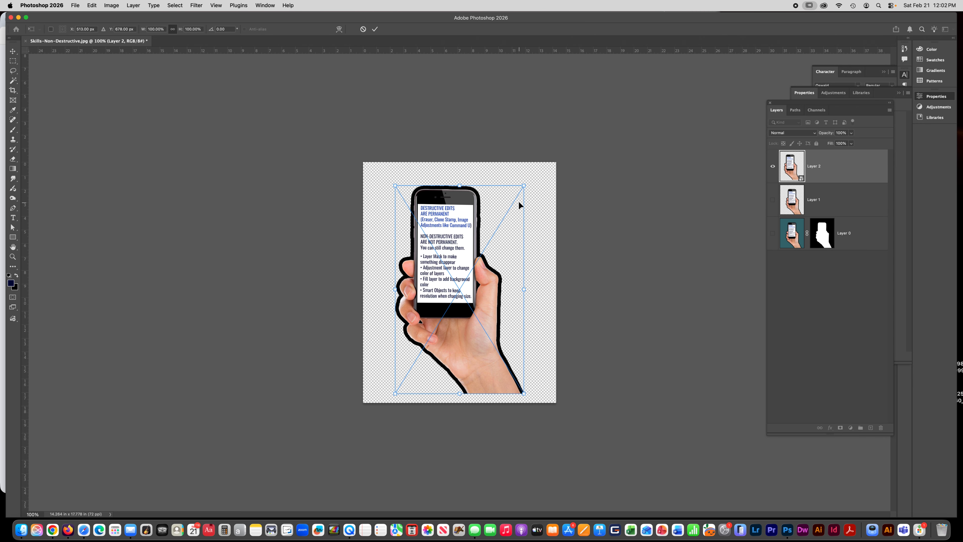
left_click_drag(524, 186, 412, 367)
key("Return")
key("w")
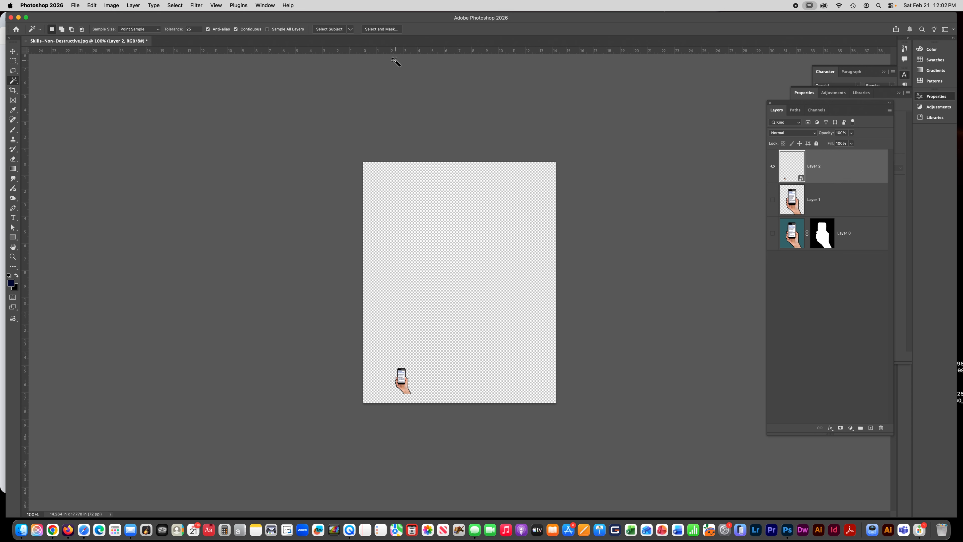
Step: Scale the smart object back up with Free Transform to about 90%
key("super+t")
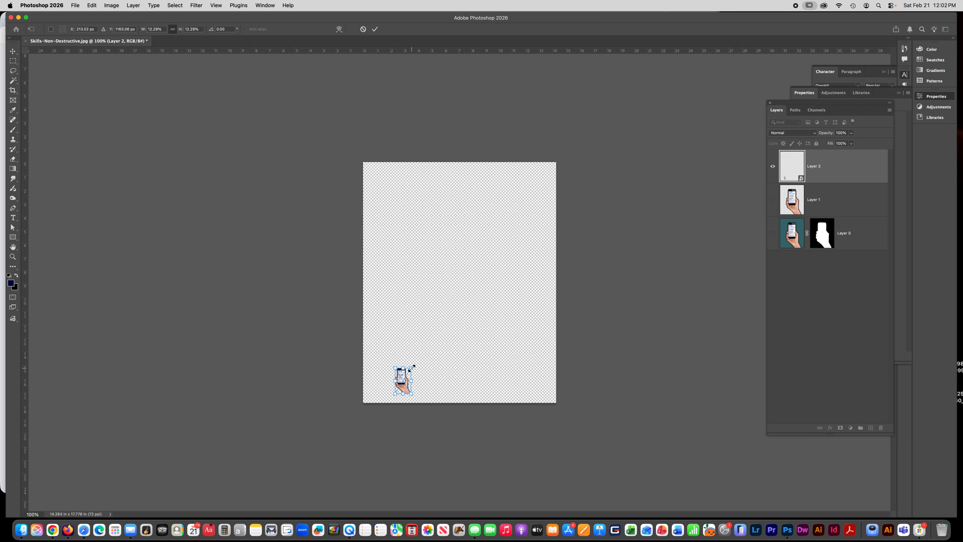
left_click_drag(412, 368, 530, 192)
key("Return")
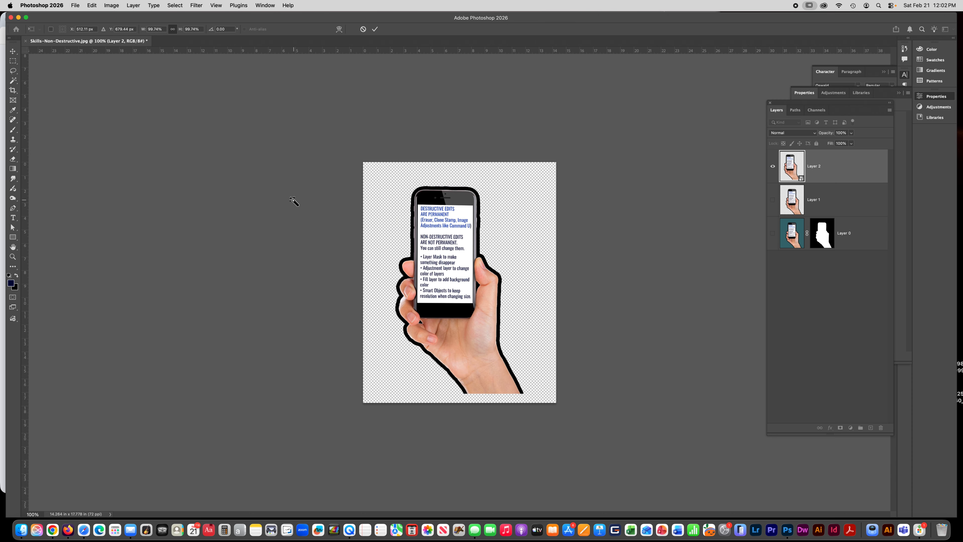
key("w")
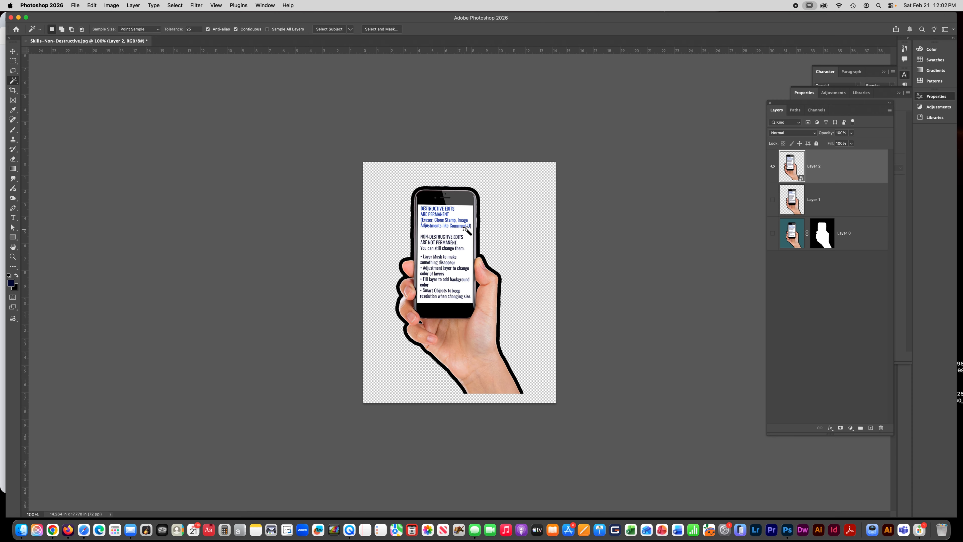
Step: Hide Layer 2, show and select Layer 1, and resize it with Free Transform twice
left_click(773, 167)
left_click(773, 199)
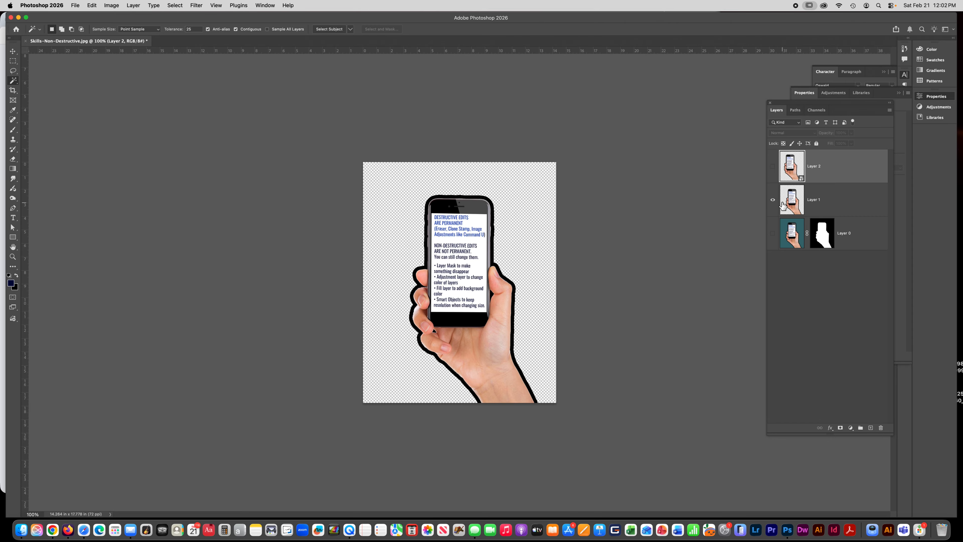
left_click(813, 204)
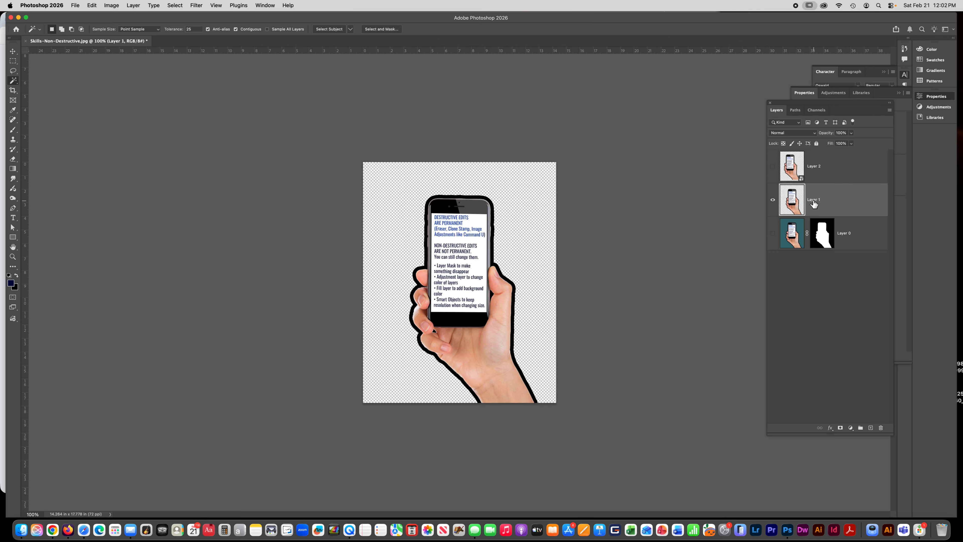
key("super+t")
left_click_drag(539, 194, 563, 152)
key("Return")
key("w")
key("super+t")
key("Return")
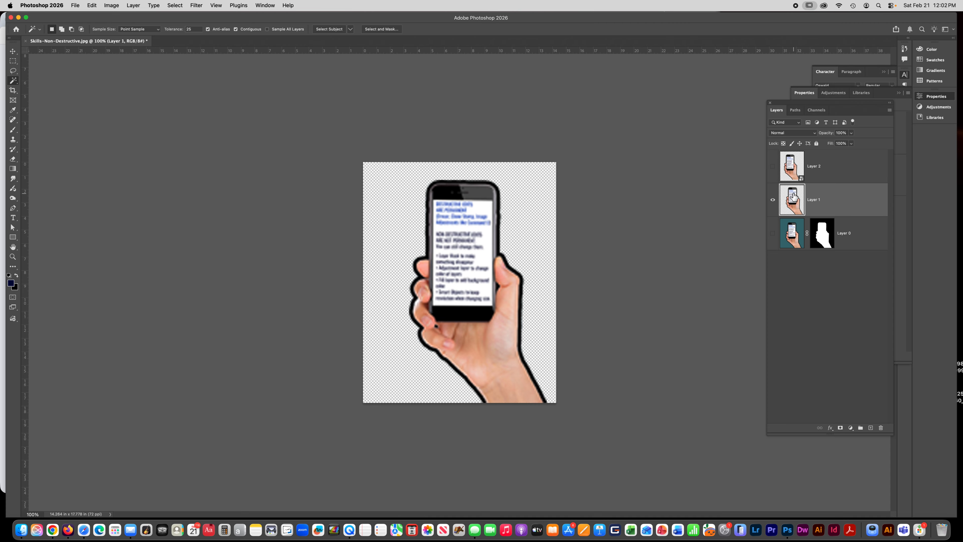
Step: Hide Layer 1 and show Layer 0 again
left_click(773, 204)
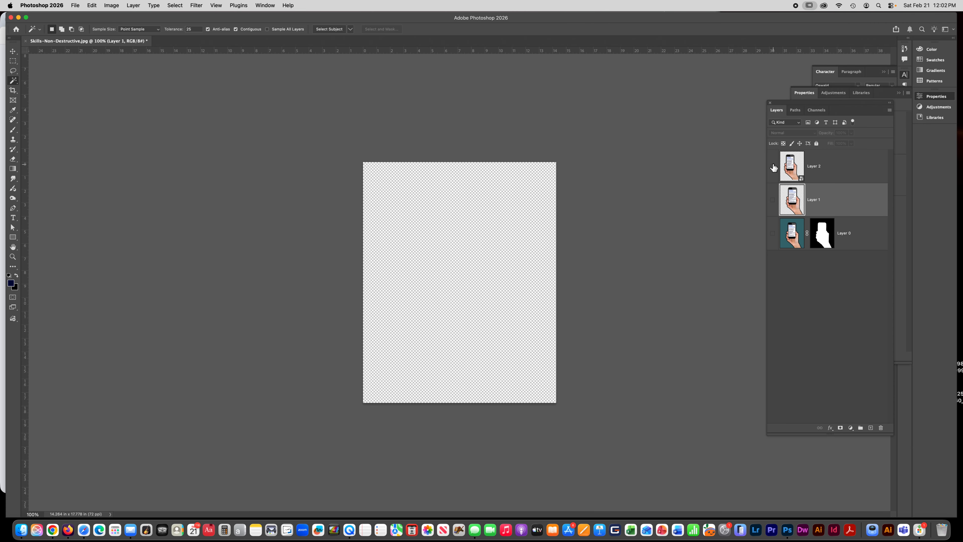
left_click(772, 234)
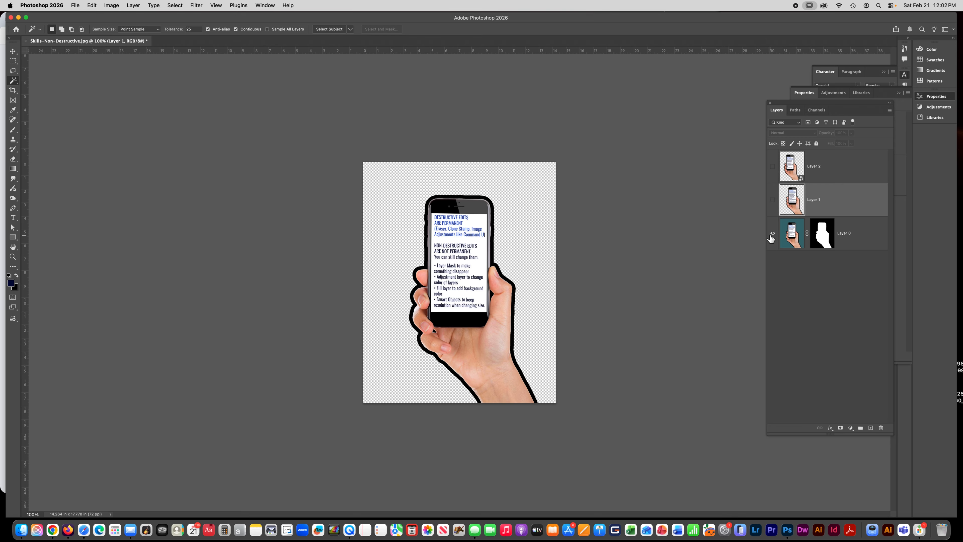